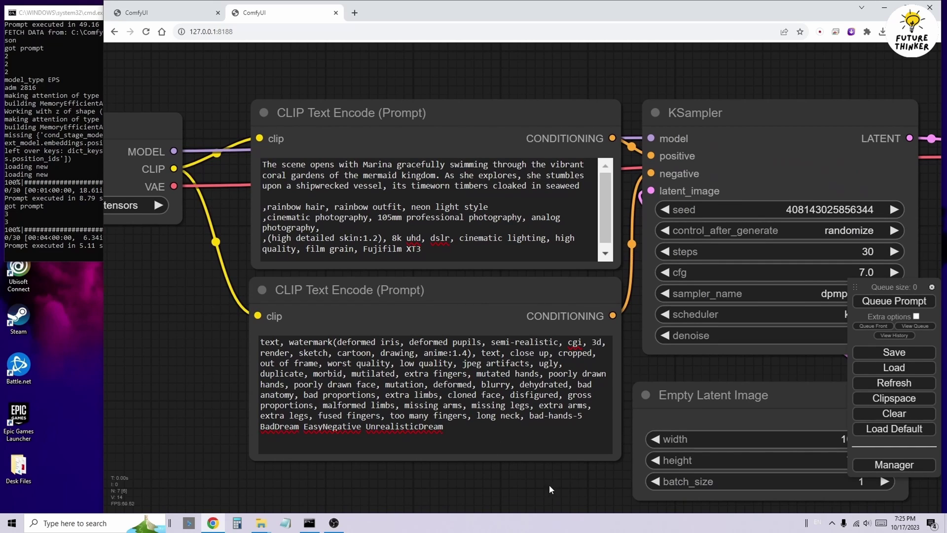
drag(550, 484, 268, 415)
drag(659, 238, 313, 279)
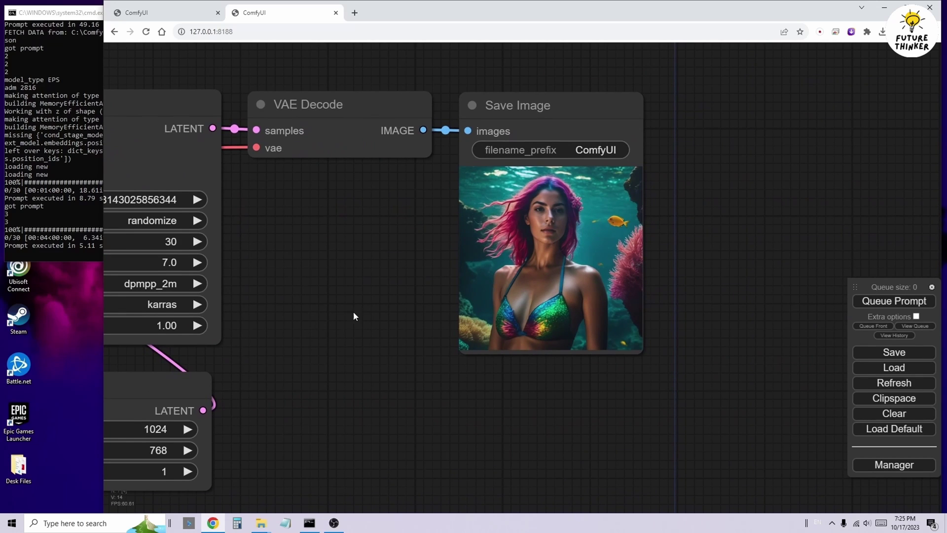
drag(354, 316, 539, 290)
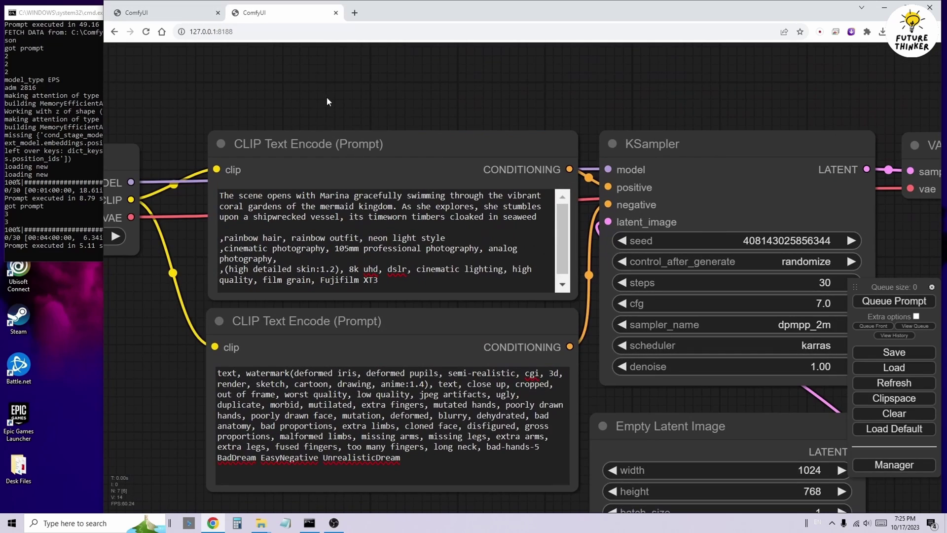
drag(327, 102, 631, 80)
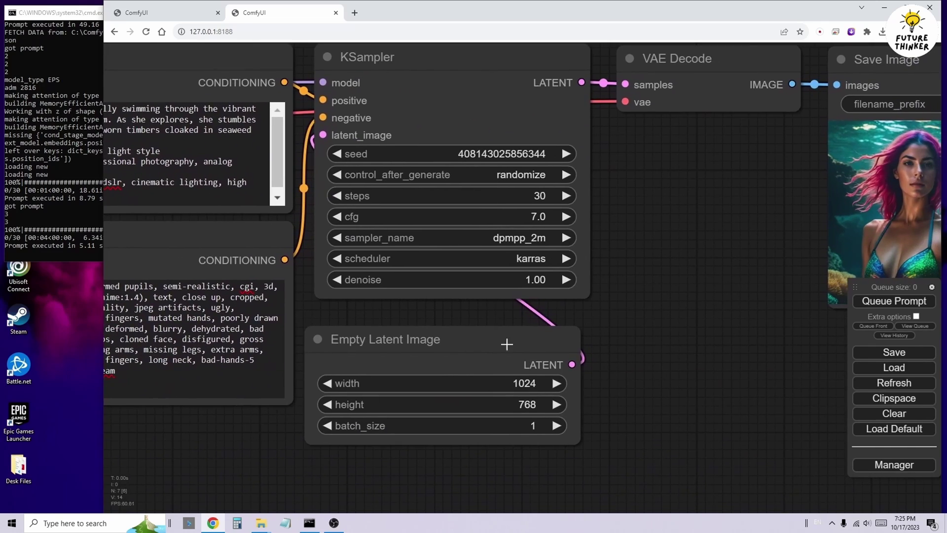
drag(675, 237, 307, 283)
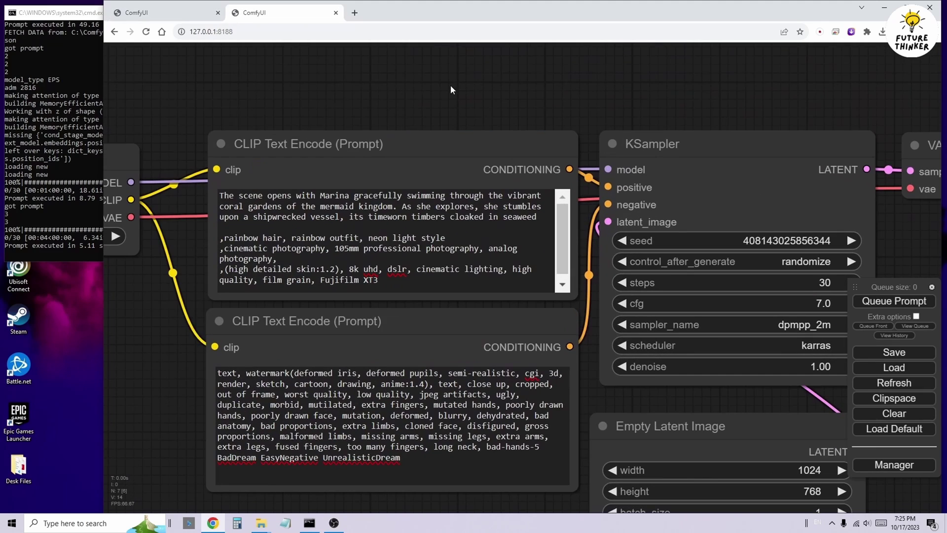
drag(323, 102, 629, 76)
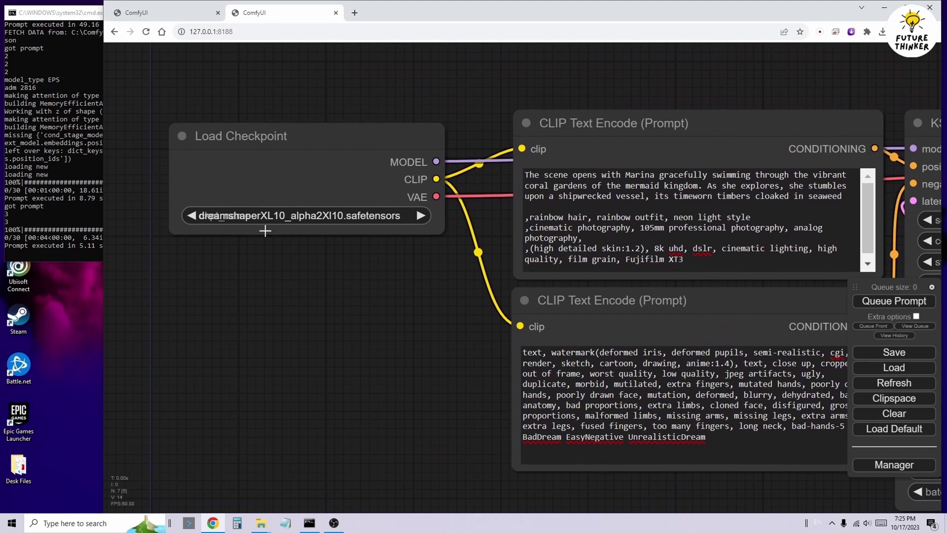
drag(448, 262, 157, 267)
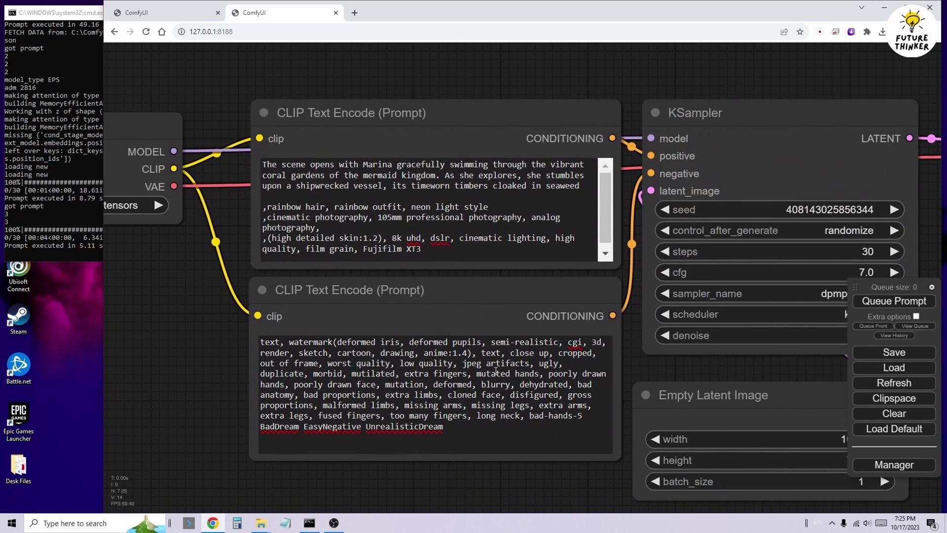
drag(516, 465, 189, 409)
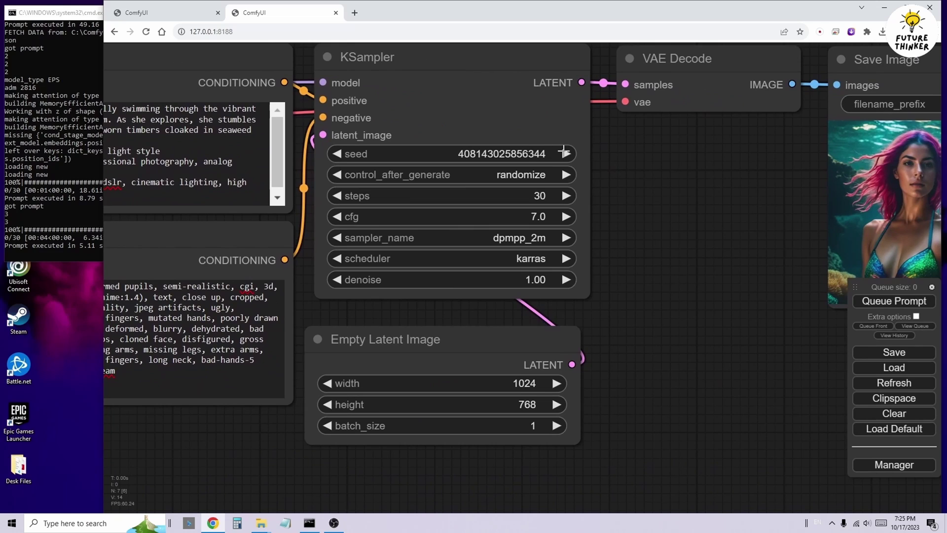
drag(667, 241, 306, 282)
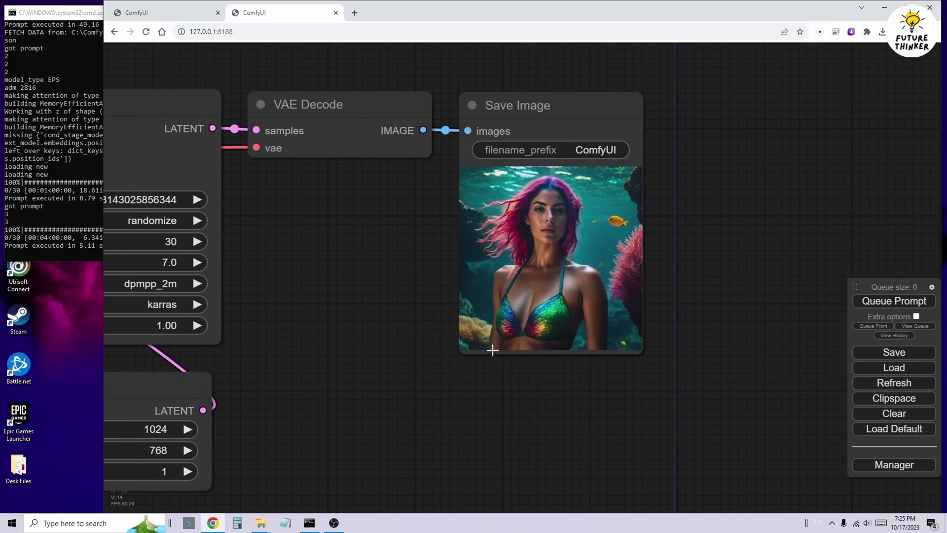
drag(386, 291, 563, 313)
click(685, 271)
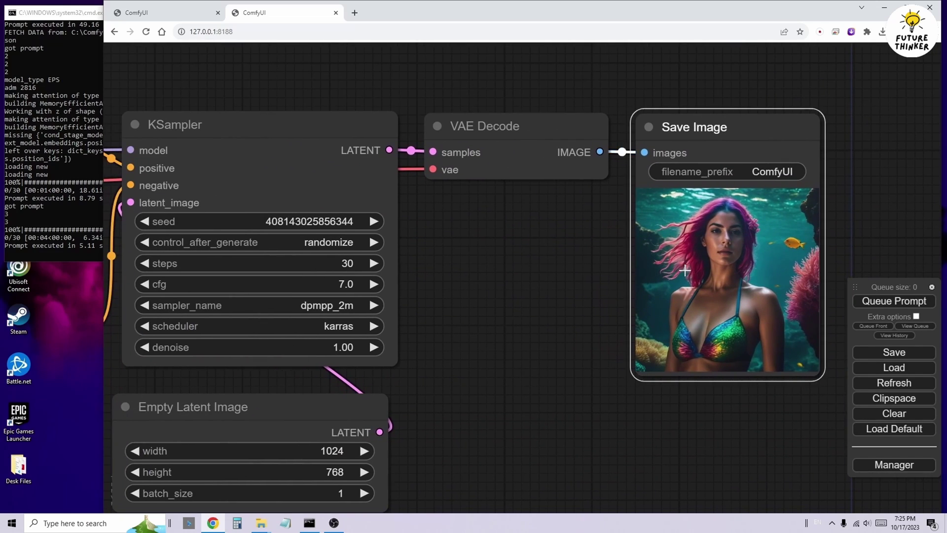
click(201, 14)
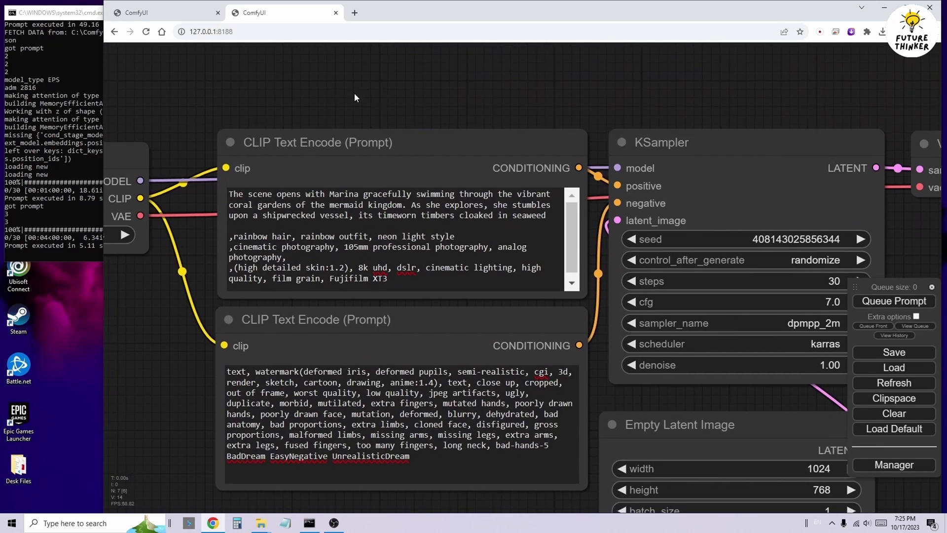
drag(354, 93, 628, 76)
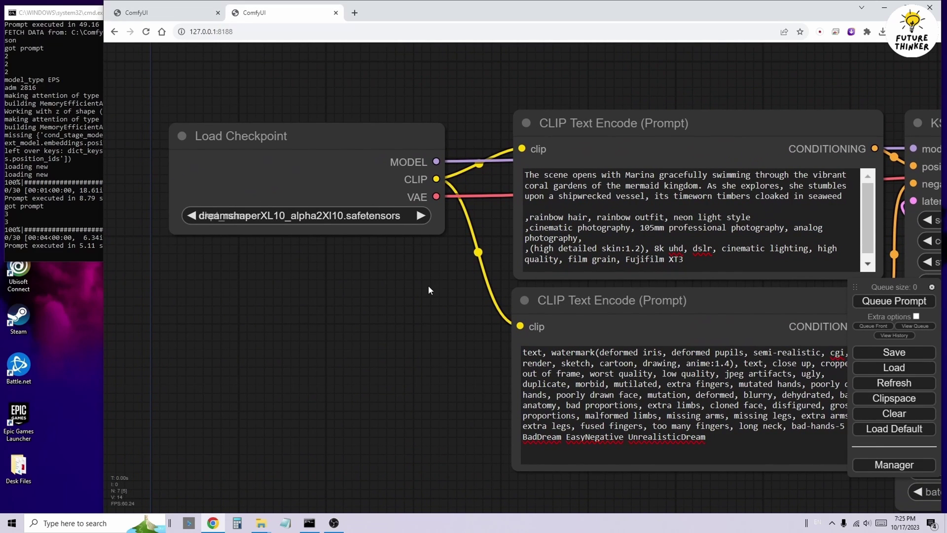
drag(428, 285, 162, 278)
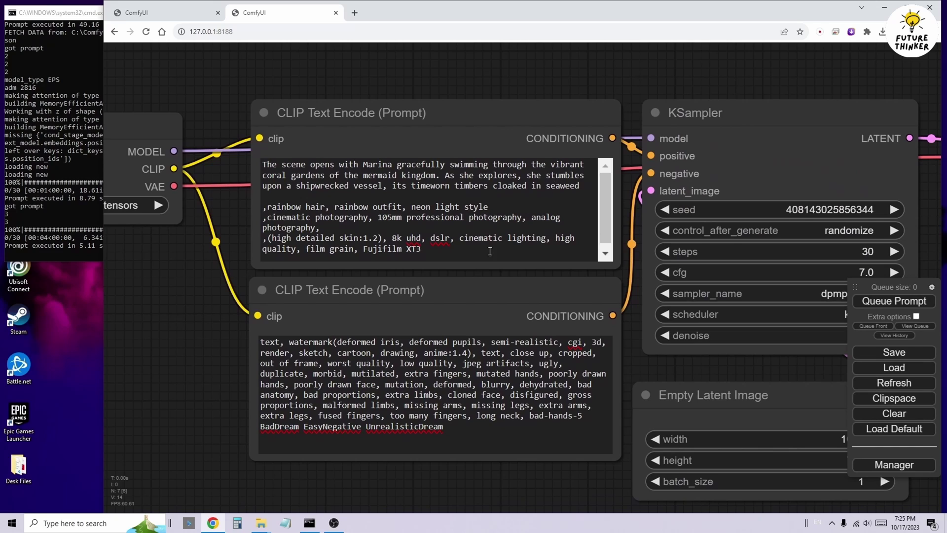
drag(531, 480, 202, 424)
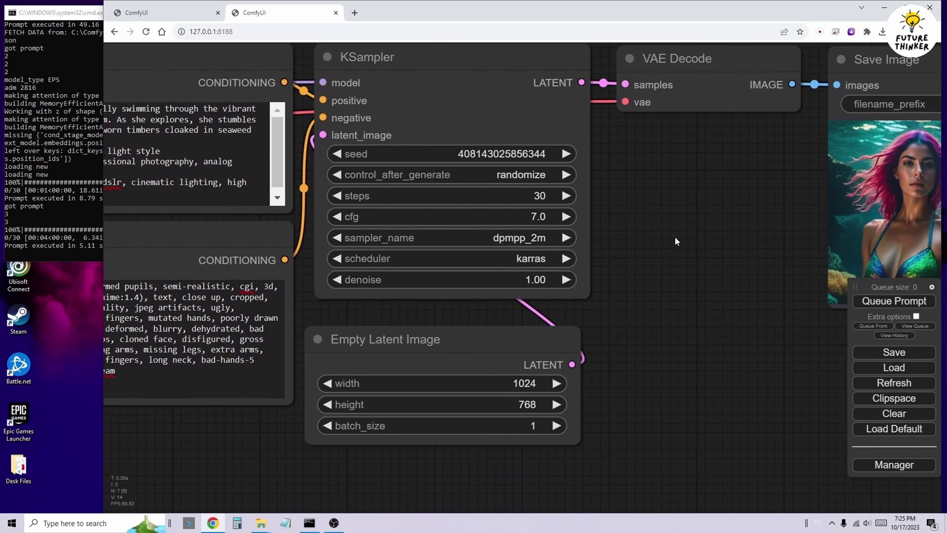
drag(675, 236, 306, 281)
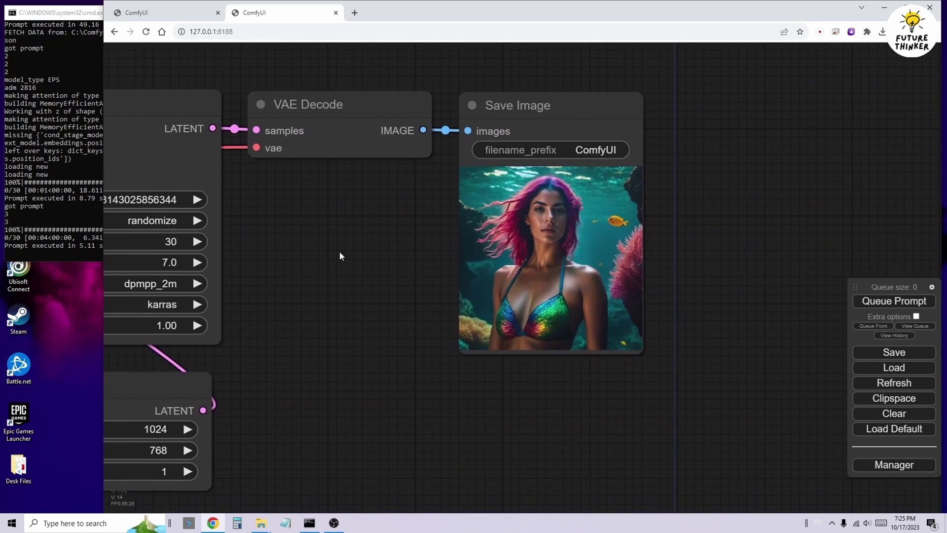
drag(360, 302, 537, 233)
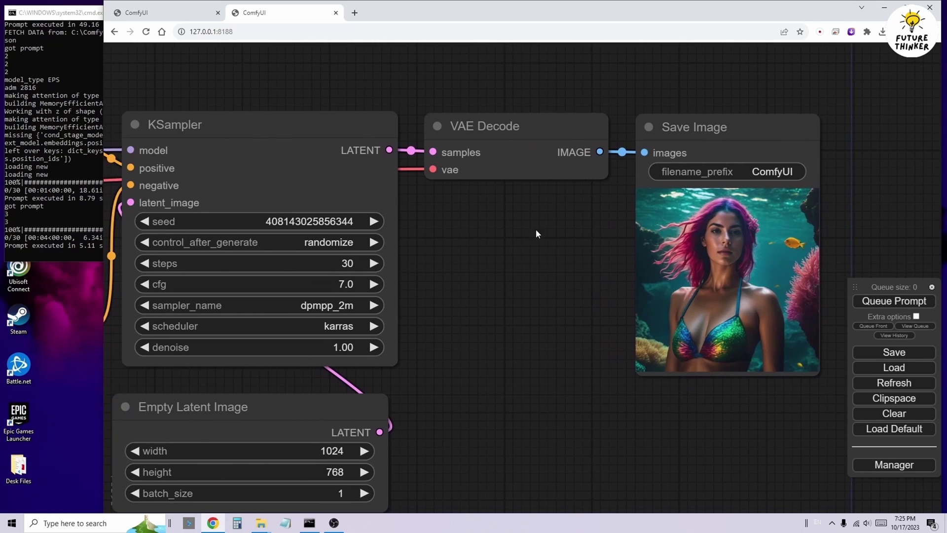
- Switch to the AnimateDiff workflow and look over the IPAdapter, AnimateDiff loader and KSampler groups
click(197, 12)
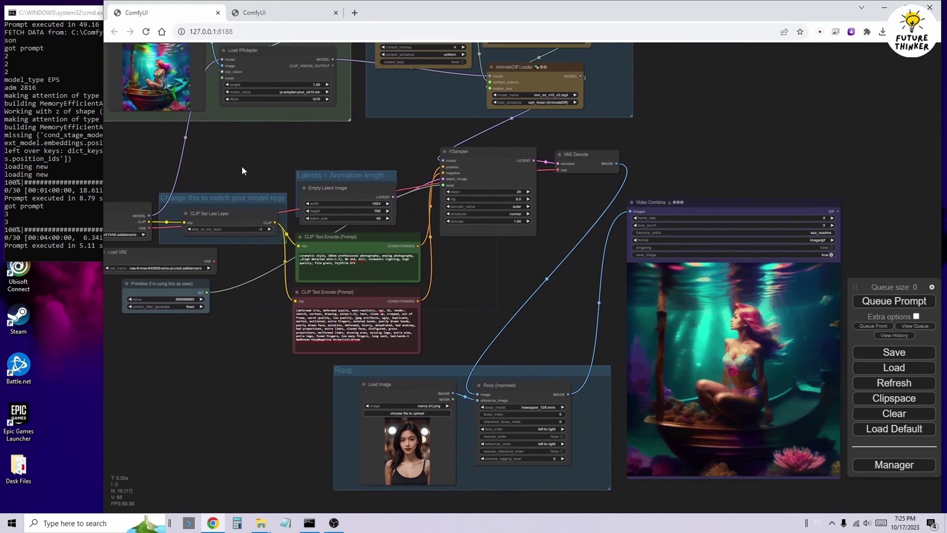
drag(242, 166, 327, 251)
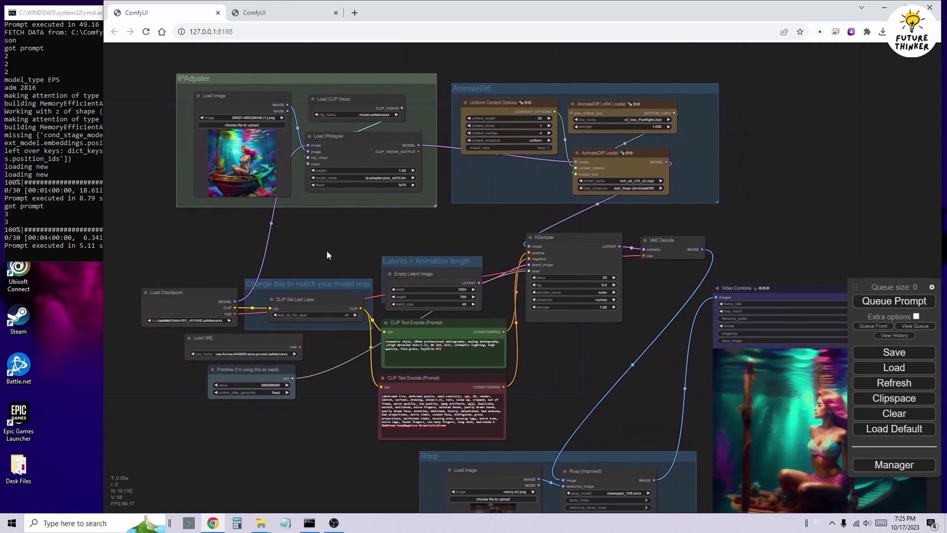
scroll(176, 132, up, 6)
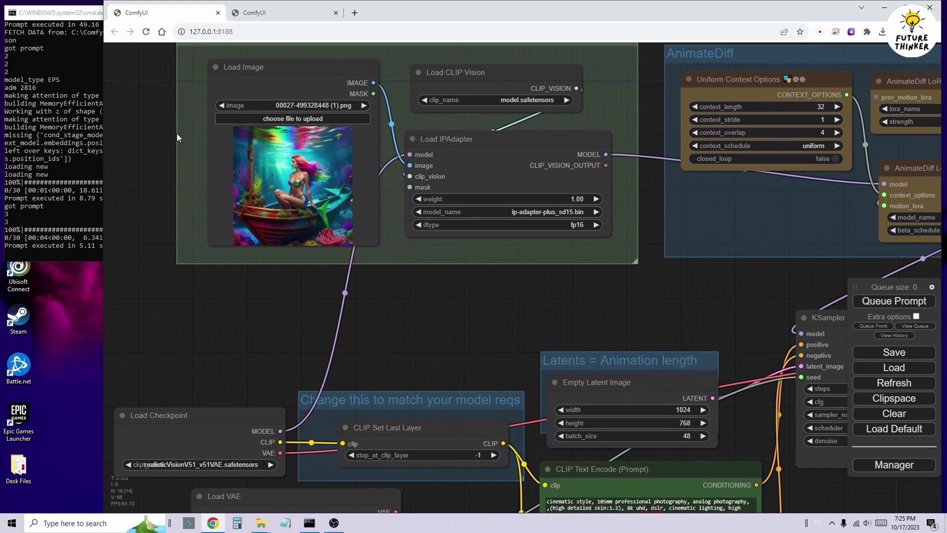
drag(397, 294, 163, 286)
drag(478, 277, 315, 320)
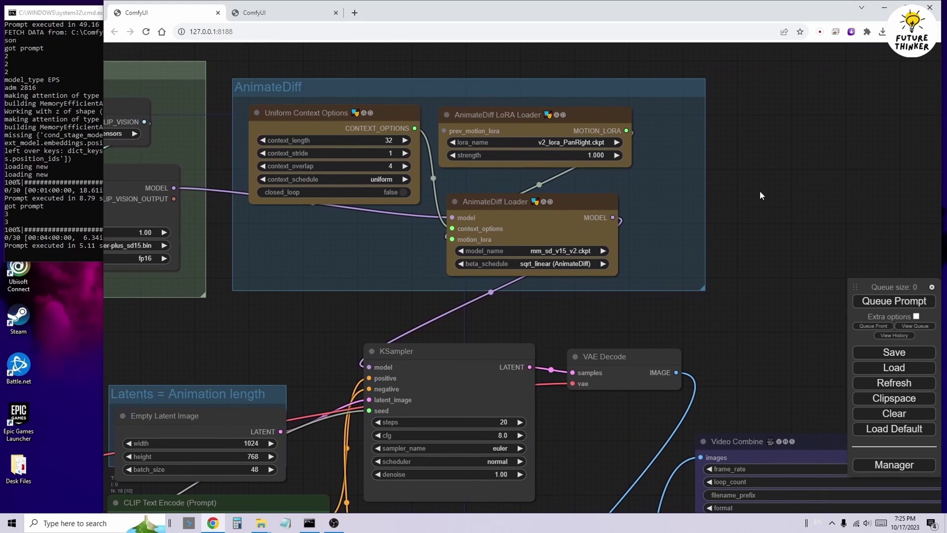
- Pan across the prompts, Roop group and animated Video Combine output, then frame the whole workflow
drag(744, 271, 807, 121)
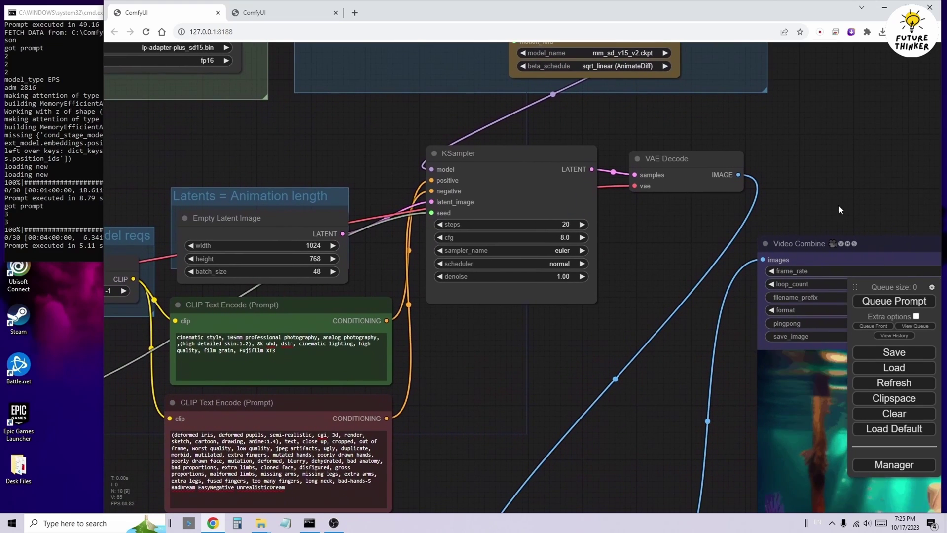
drag(839, 205, 898, 62)
scroll(563, 273, down, 2)
drag(564, 273, 501, 139)
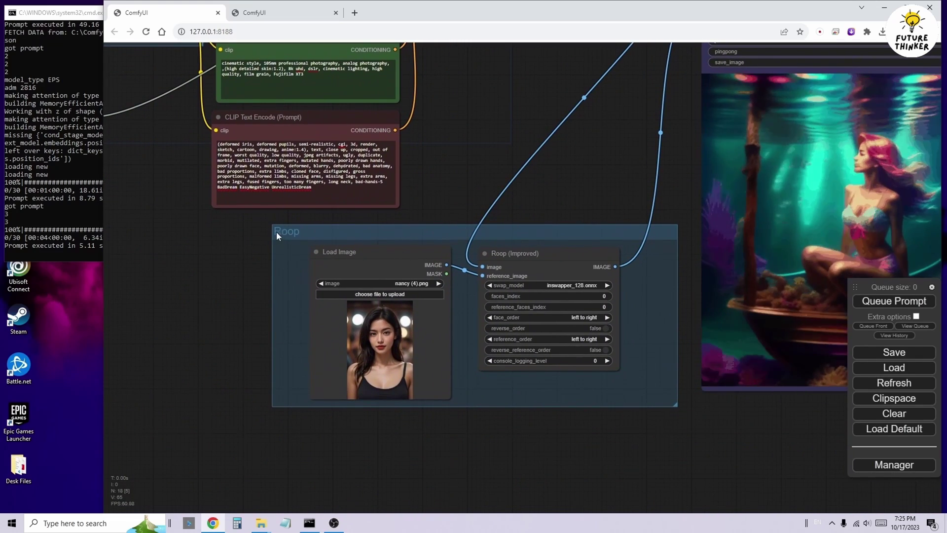
drag(623, 162, 412, 265)
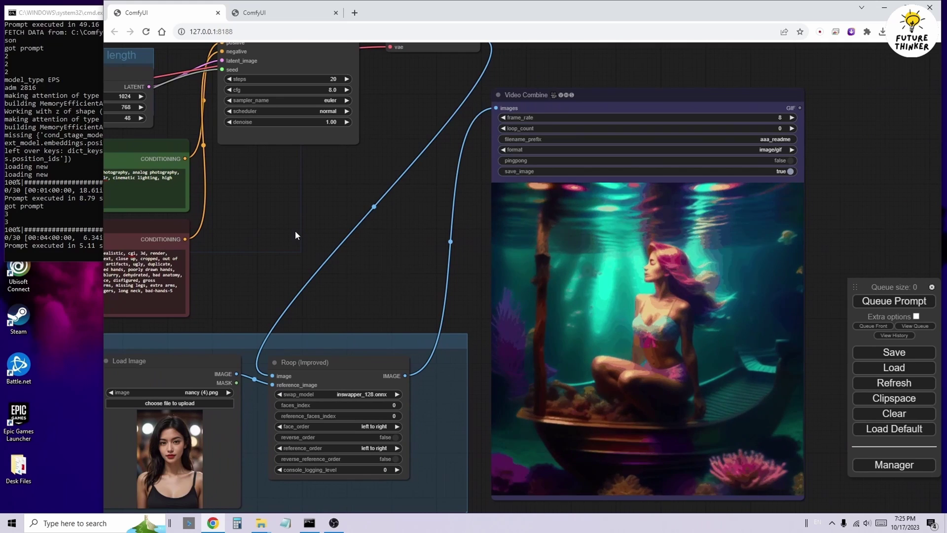
scroll(295, 230, down, 4)
drag(267, 243, 564, 369)
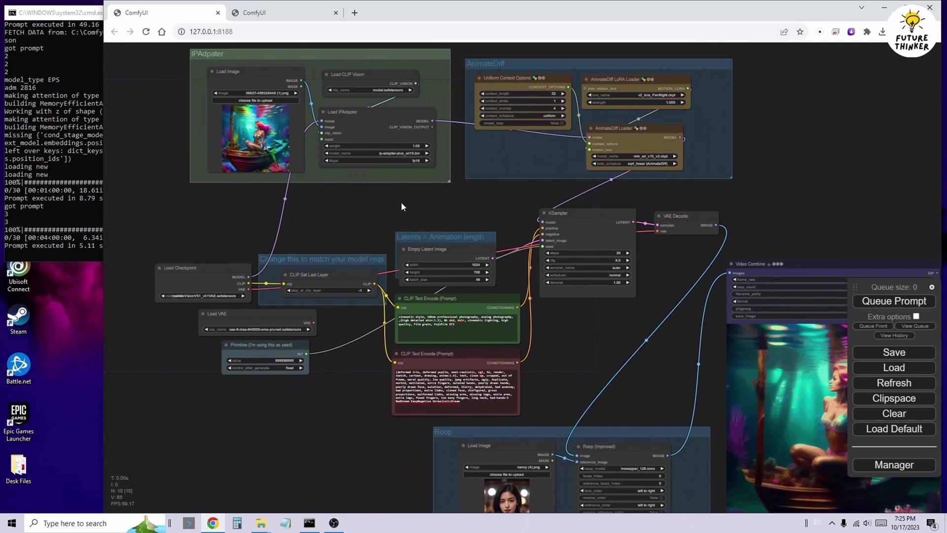
drag(490, 229, 441, 184)
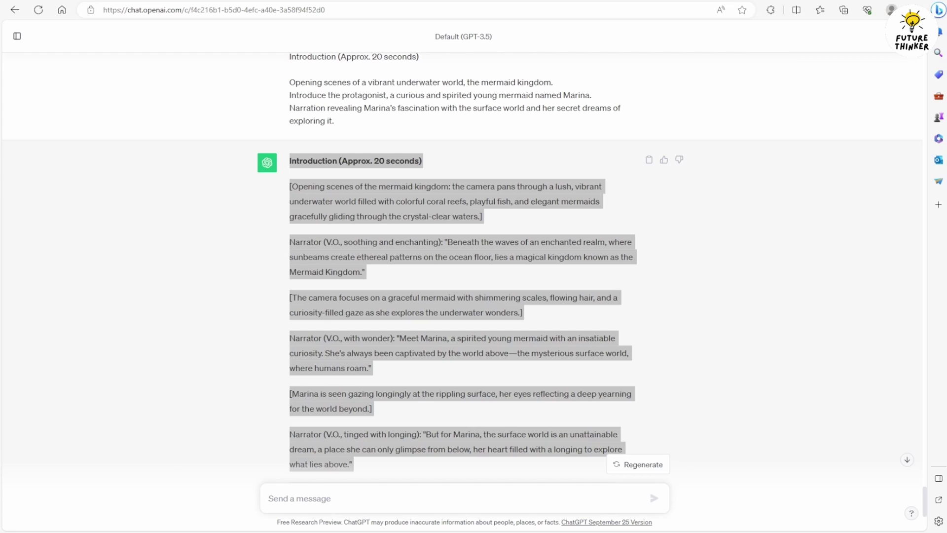
- Send ChatGPT the Act 1 outline, preceded by the earlier script request sentence
click(317, 499)
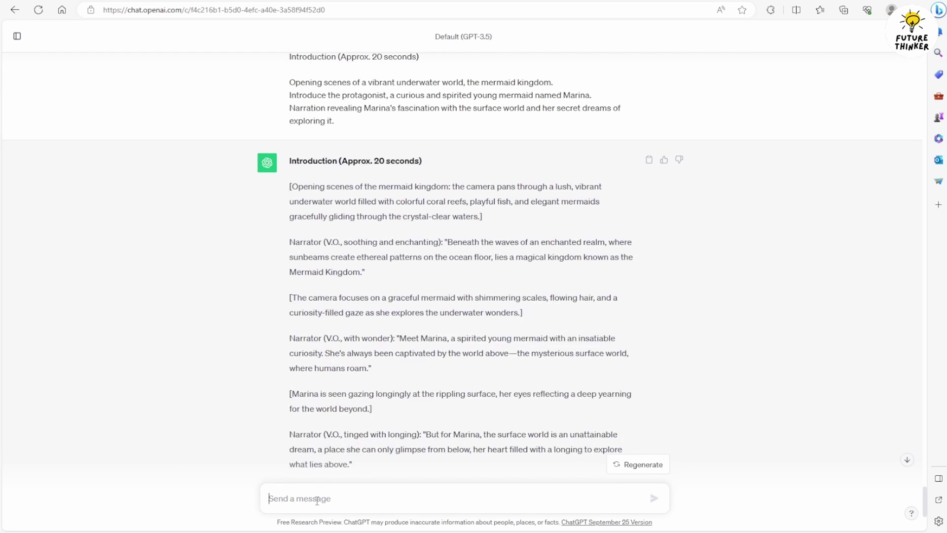
text(Act 1: The Enchanted Encounter (Approx. 1 minute)  Marina's chance encounter with a shipwrecked human prince, Daniel. Her efforts to rescue Daniel and keep him safe in a hidden underwater grotto. Their initial interaction and the development of a deep connection.)
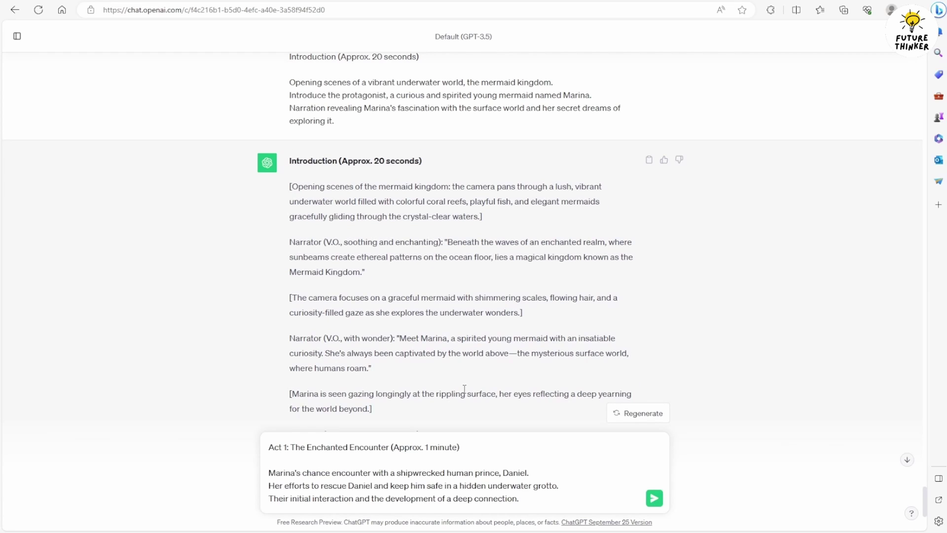
scroll(464, 389, up, 2)
mouse_move(518, 108)
mouse_down()
mouse_move(283, 104)
mouse_move(510, 111)
mouse_up()
key(ctrl+c)
click(295, 108)
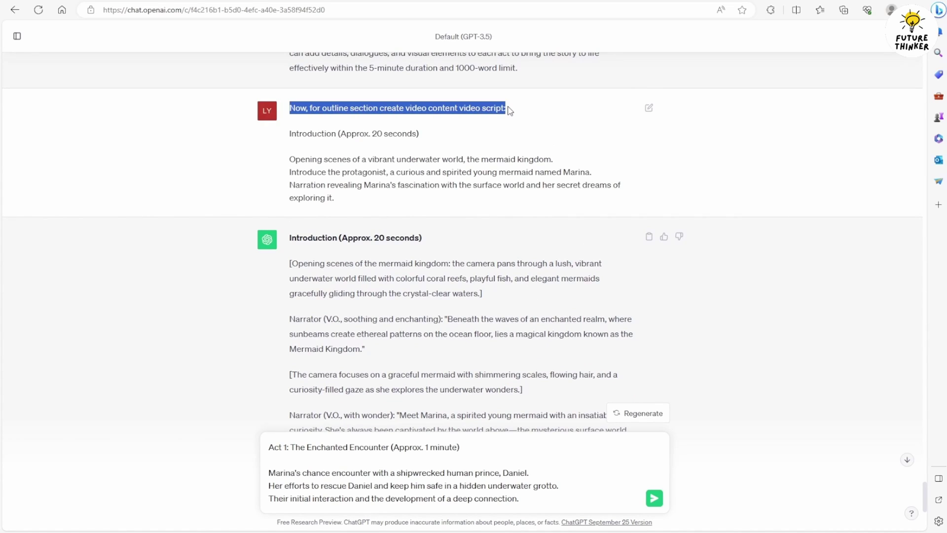
click(270, 447)
key(ctrl+v)
key(shift+Return)
key(shift+Return)
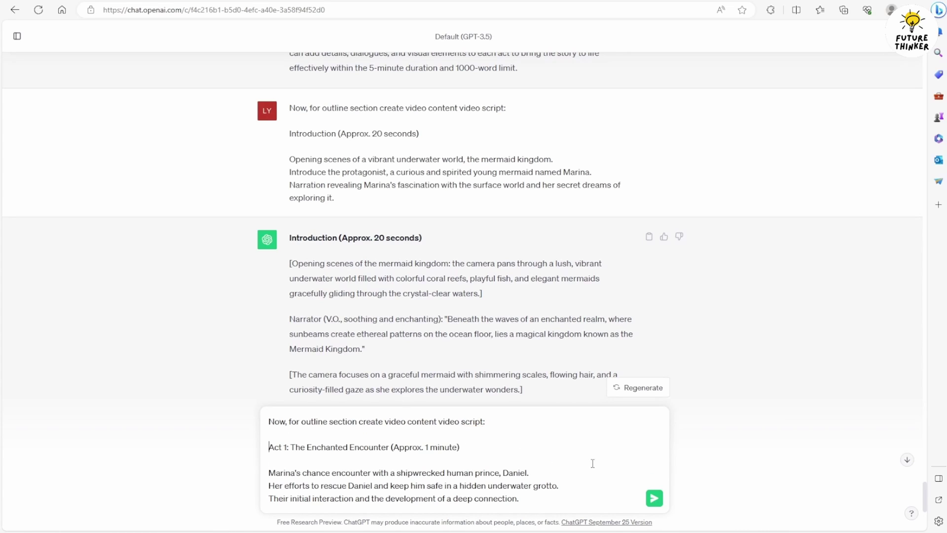
key(Return)
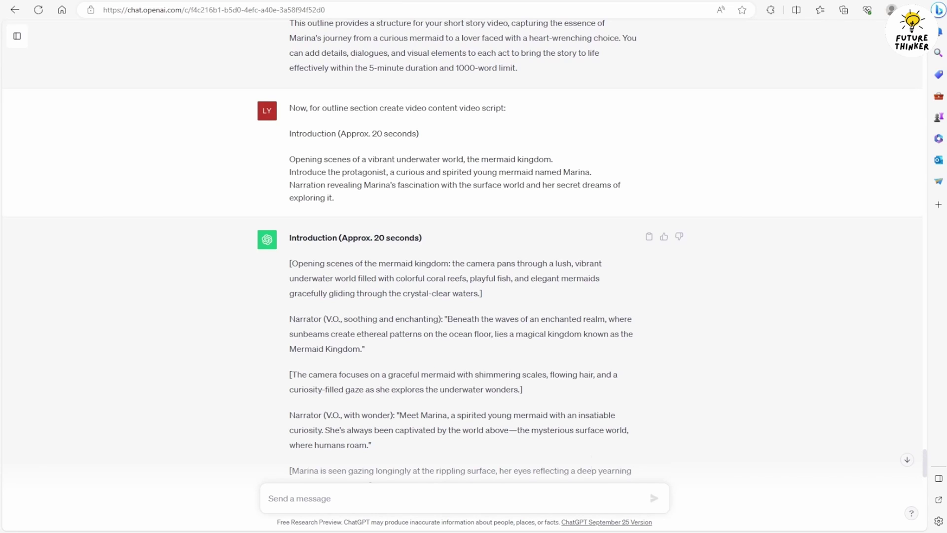
- Copy the 'Act 1: The Enchanted Encounter' script reply and widen the Word Story window beside it
scroll(464, 246, down, 15)
scroll(464, 247, down, 4)
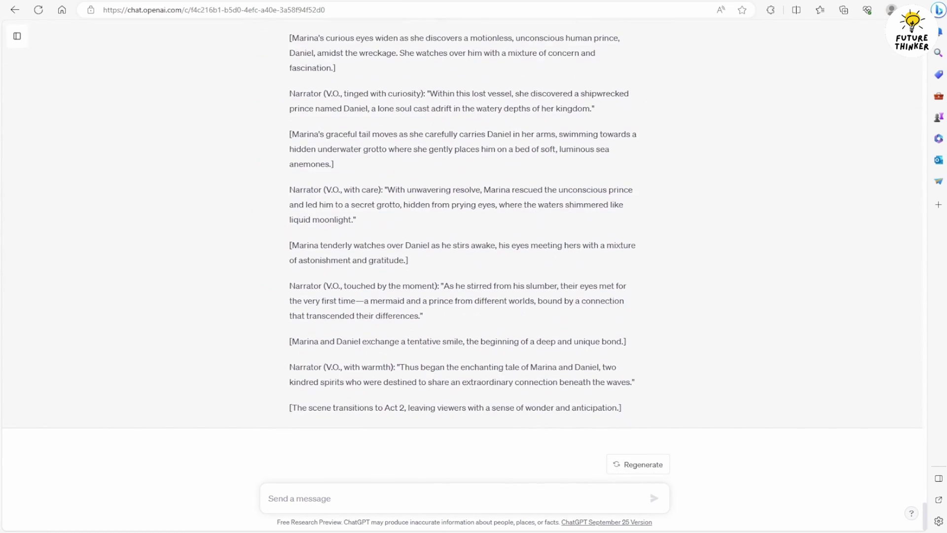
drag(660, 408, 495, 204)
scroll(480, 212, up, 5)
drag(351, 192, 291, 146)
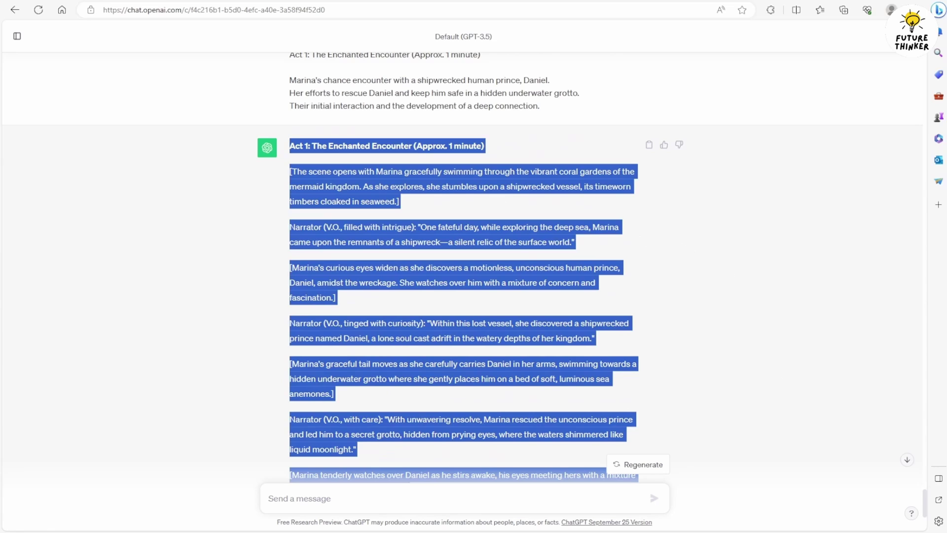
key(alt+Tab)
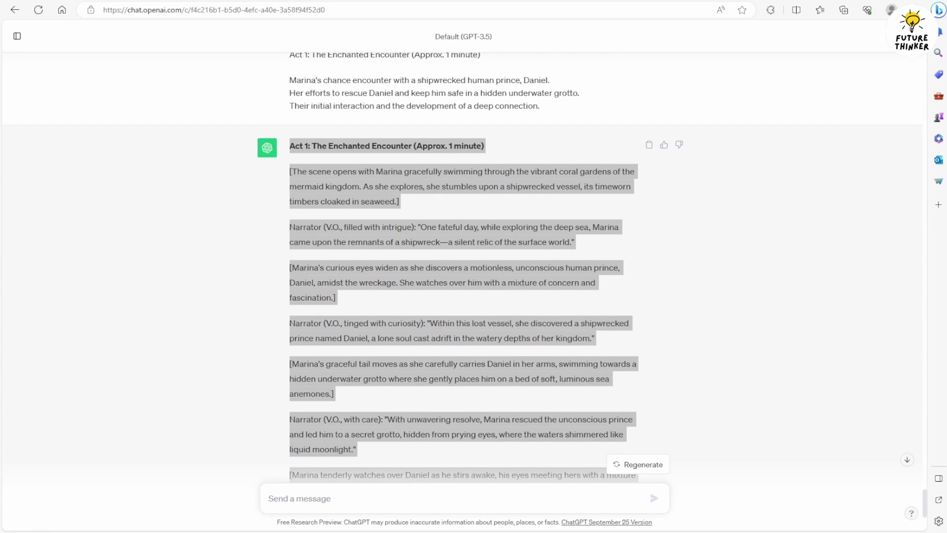
click(233, 286)
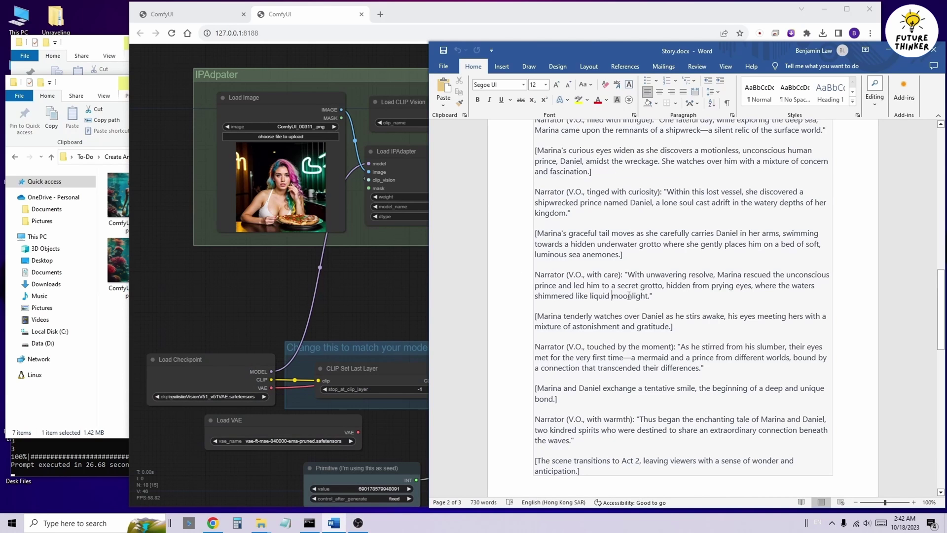
drag(638, 52, 385, 39)
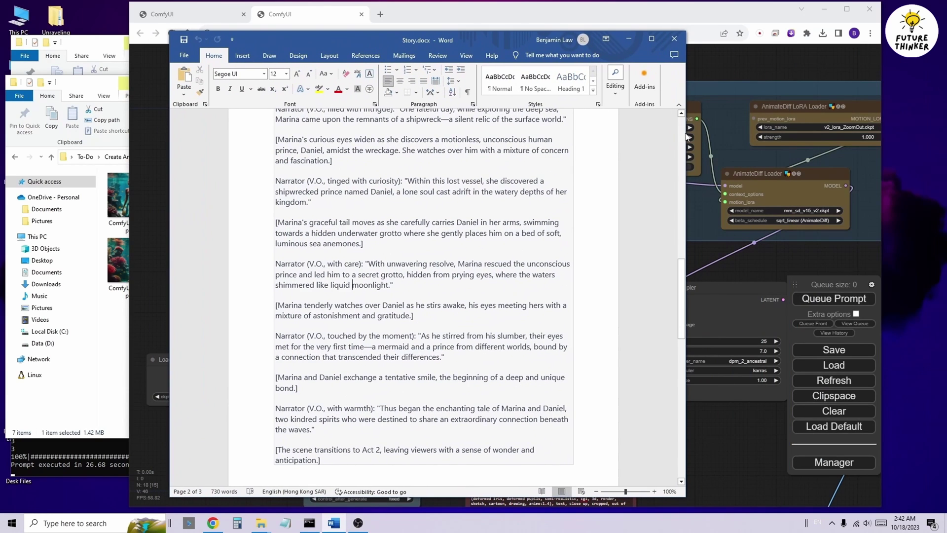
drag(686, 138, 883, 140)
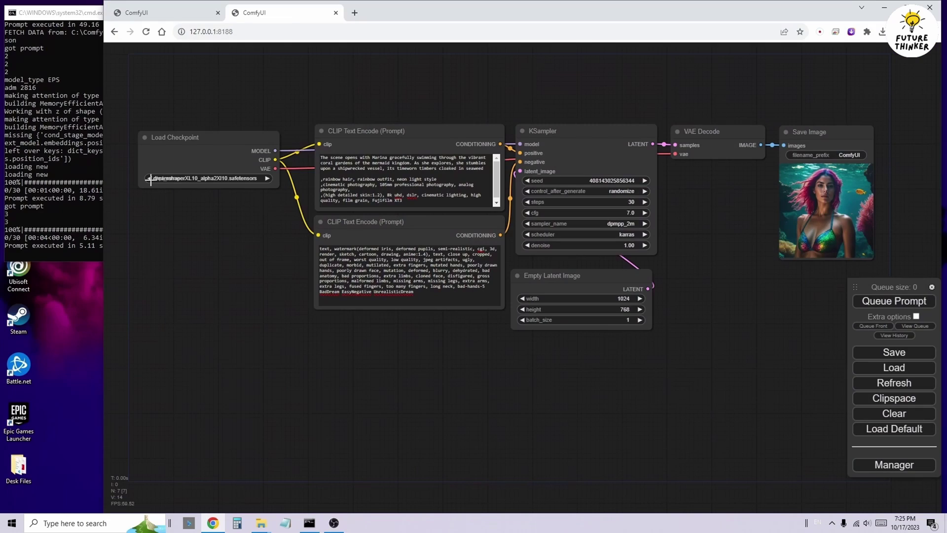
scroll(451, 85, up, 4)
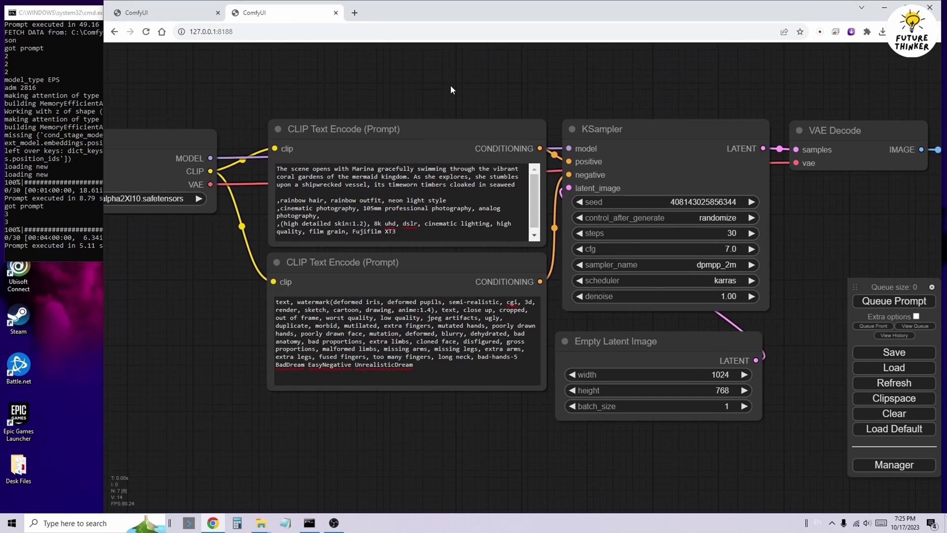
drag(451, 85, 629, 77)
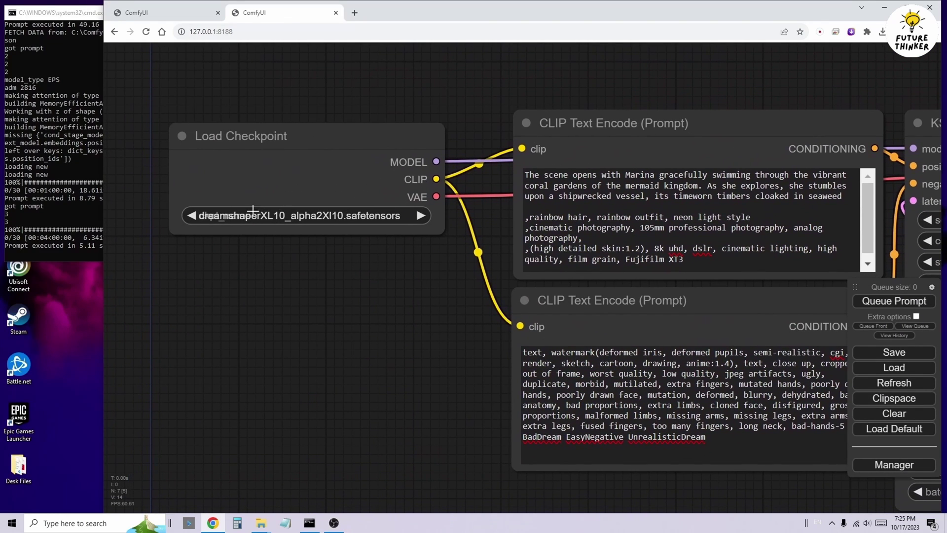
drag(429, 283, 185, 271)
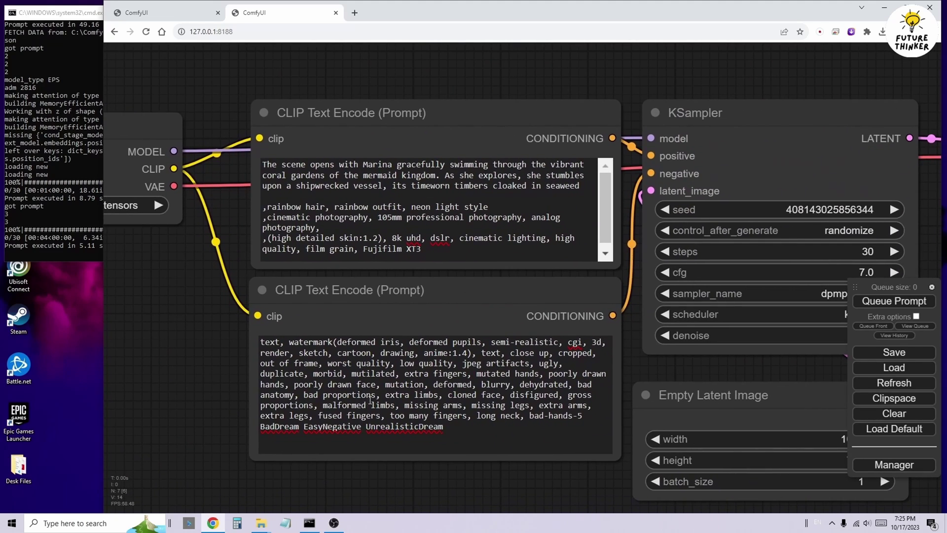
drag(552, 490, 226, 436)
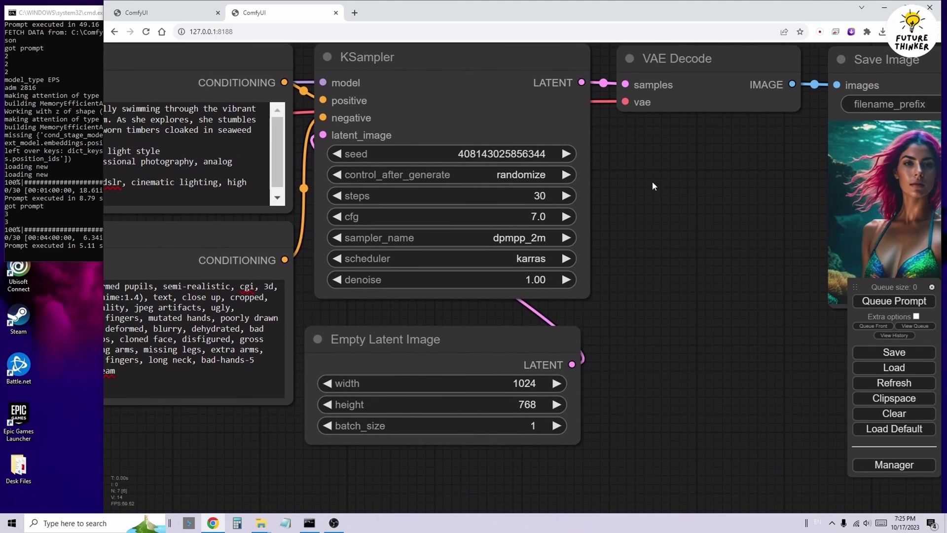
drag(637, 257, 306, 283)
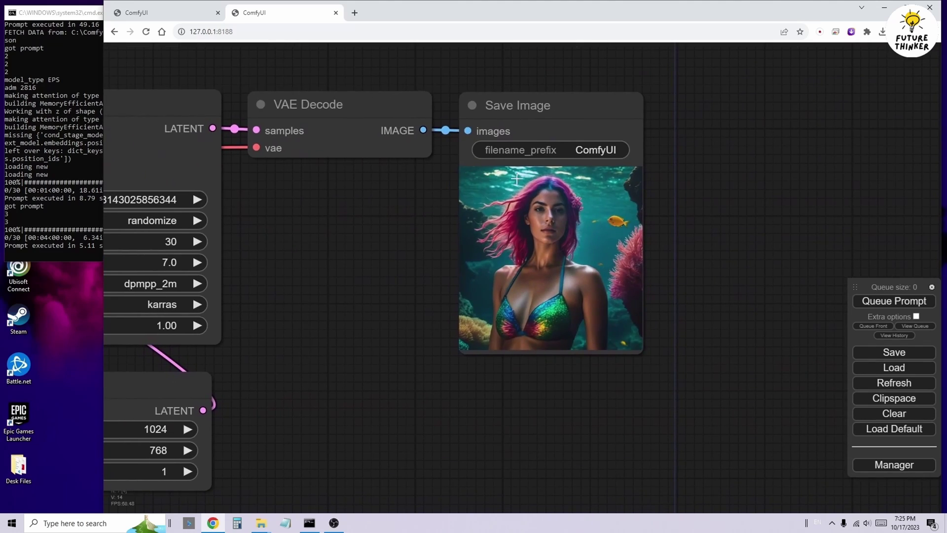
drag(317, 362, 494, 384)
click(686, 270)
click(197, 14)
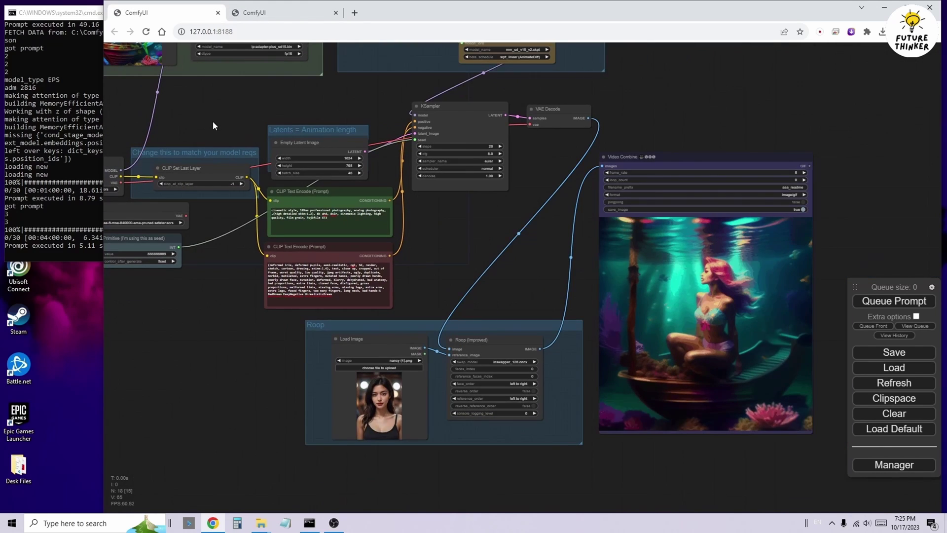
drag(213, 125, 327, 255)
scroll(176, 133, up, 6)
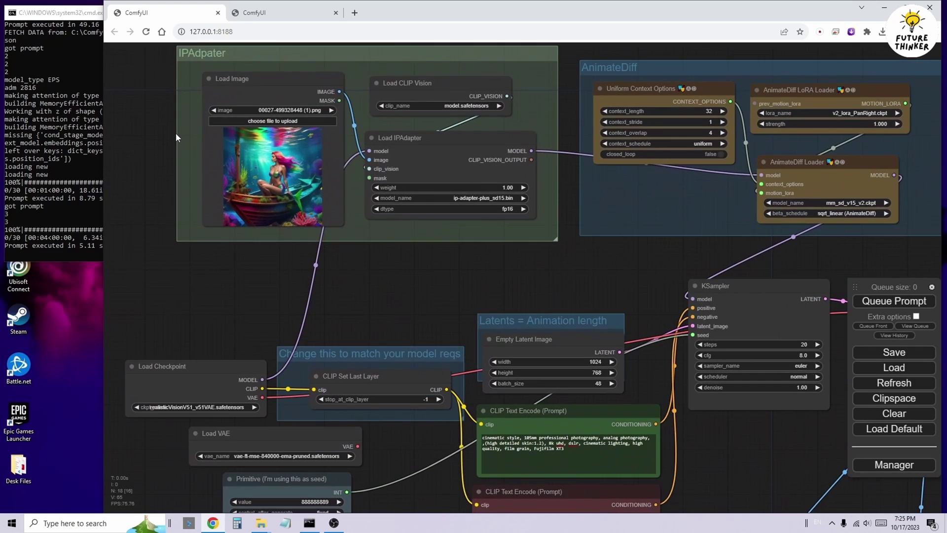
drag(423, 263, 164, 287)
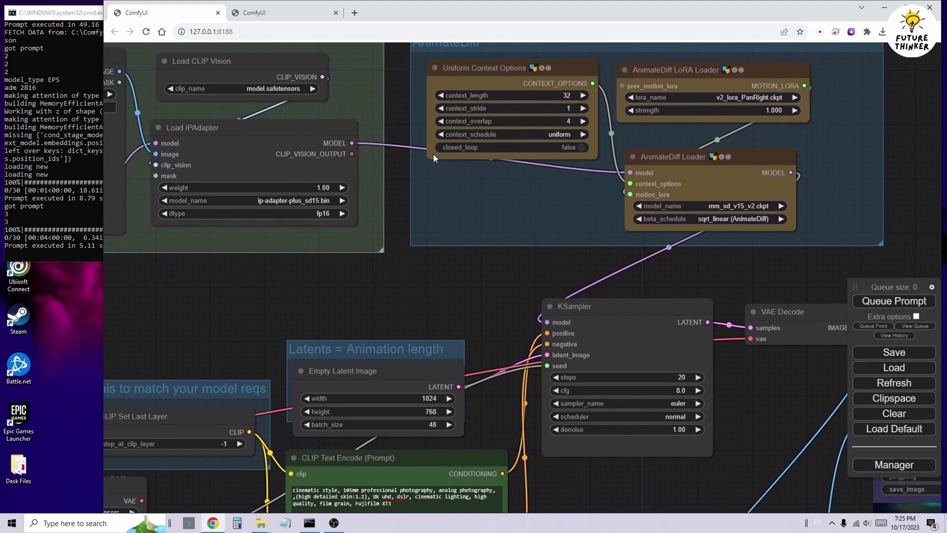
drag(518, 238, 315, 319)
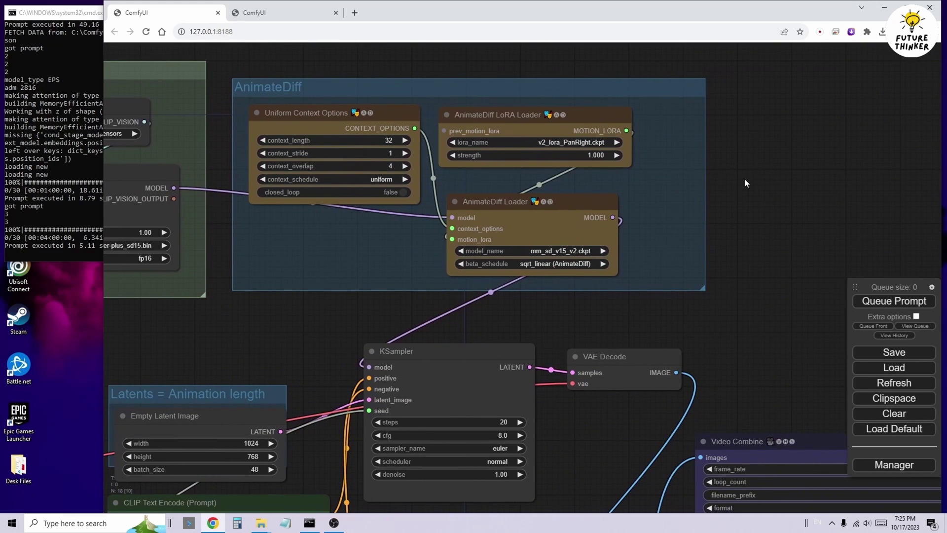
drag(765, 288, 848, 99)
scroll(563, 267, down, 2)
drag(561, 280, 499, 137)
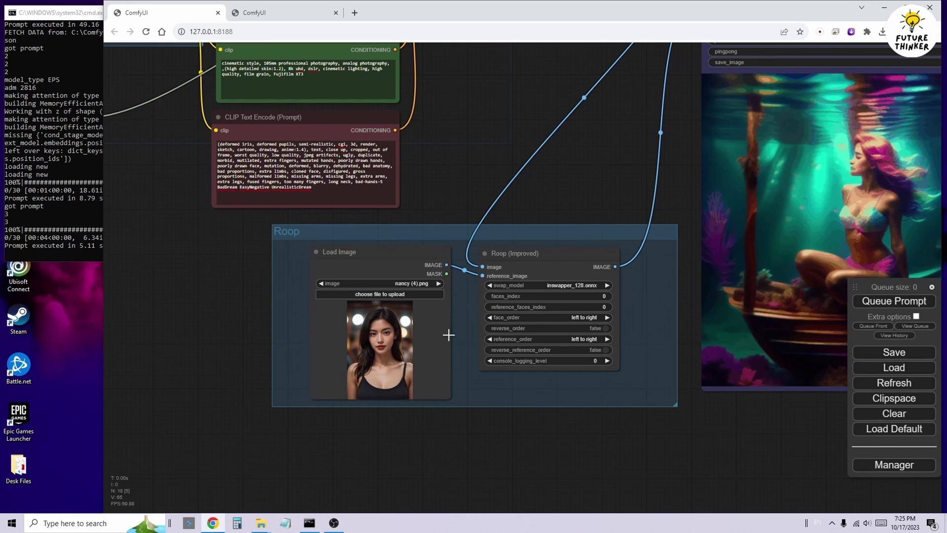
drag(626, 161, 419, 261)
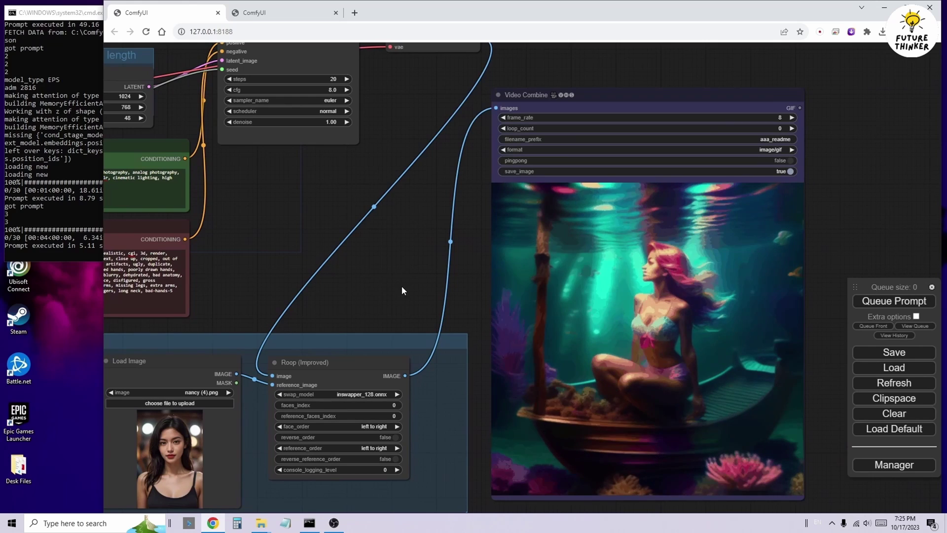
scroll(295, 231, down, 4)
drag(290, 236, 564, 369)
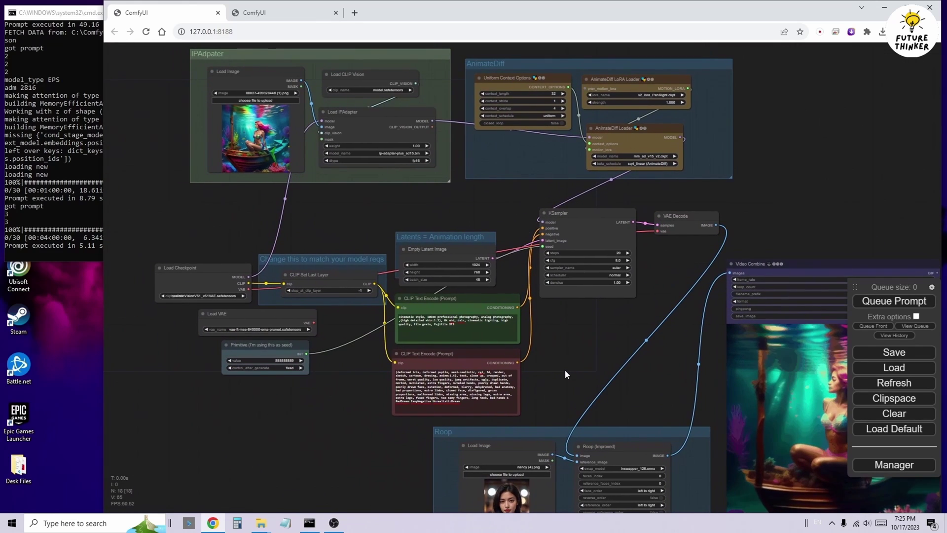
drag(504, 219, 441, 184)
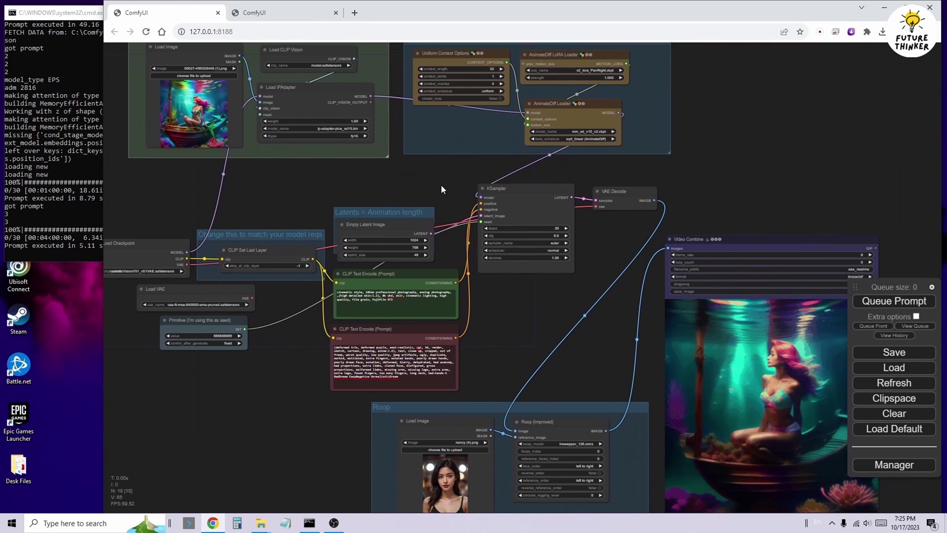
scroll(547, 227, up, 6)
drag(834, 202, 895, 57)
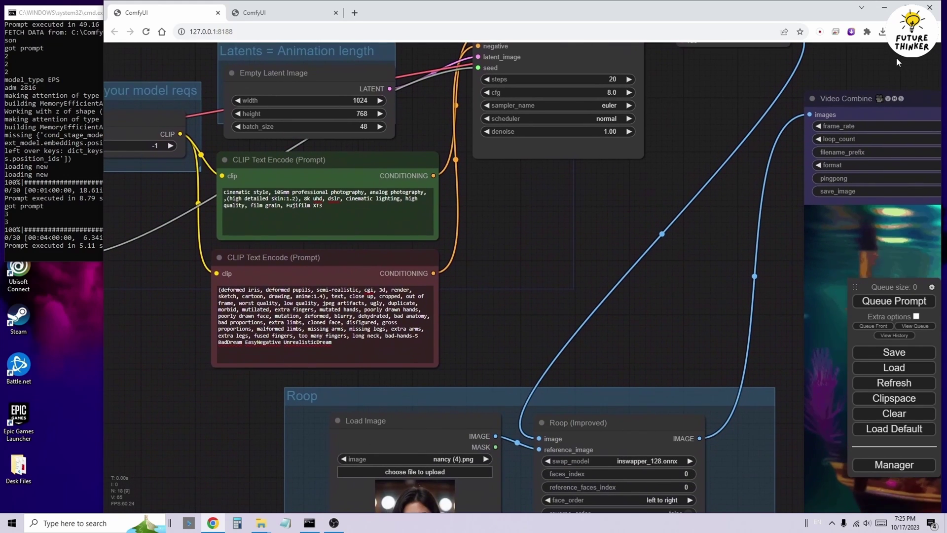
scroll(563, 275, down, 2)
drag(563, 275, 502, 133)
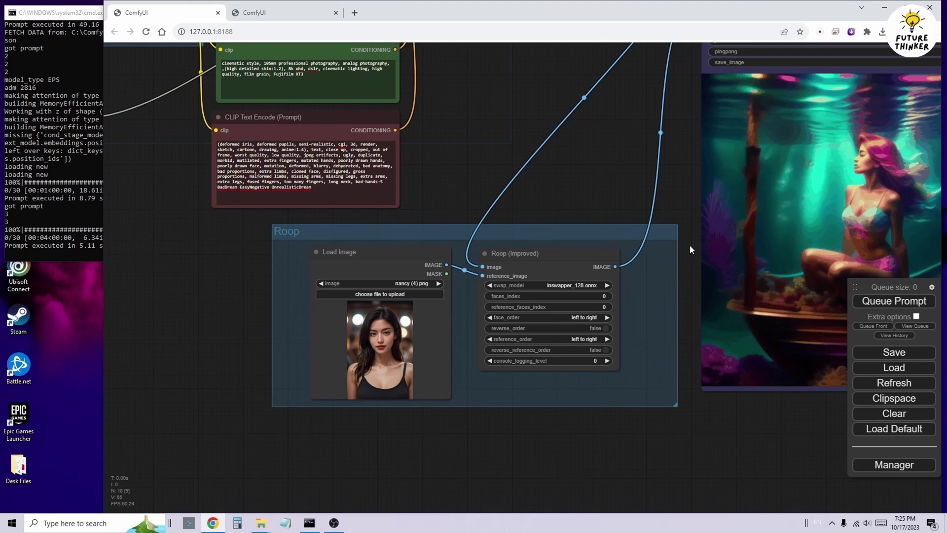
scroll(543, 225, down, 5)
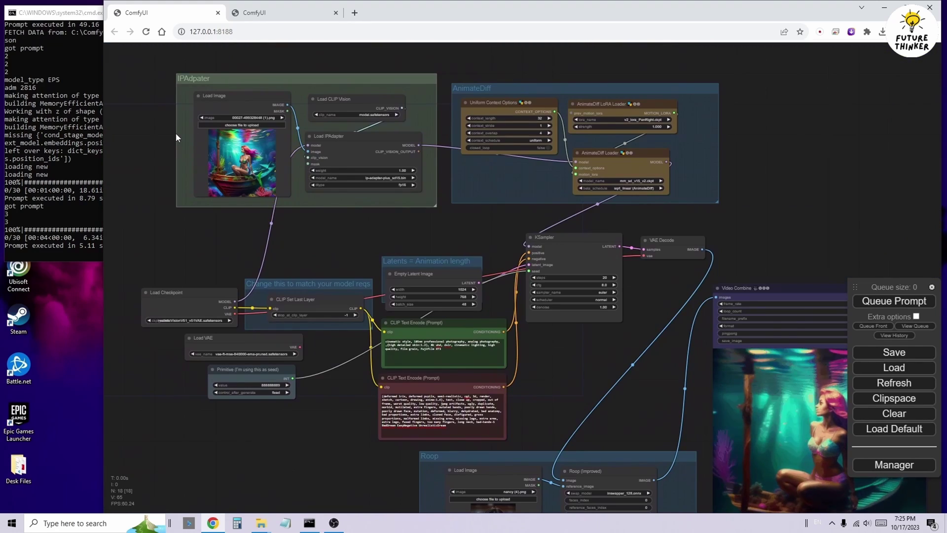
scroll(176, 132, up, 5)
drag(422, 269, 166, 291)
drag(164, 291, 163, 291)
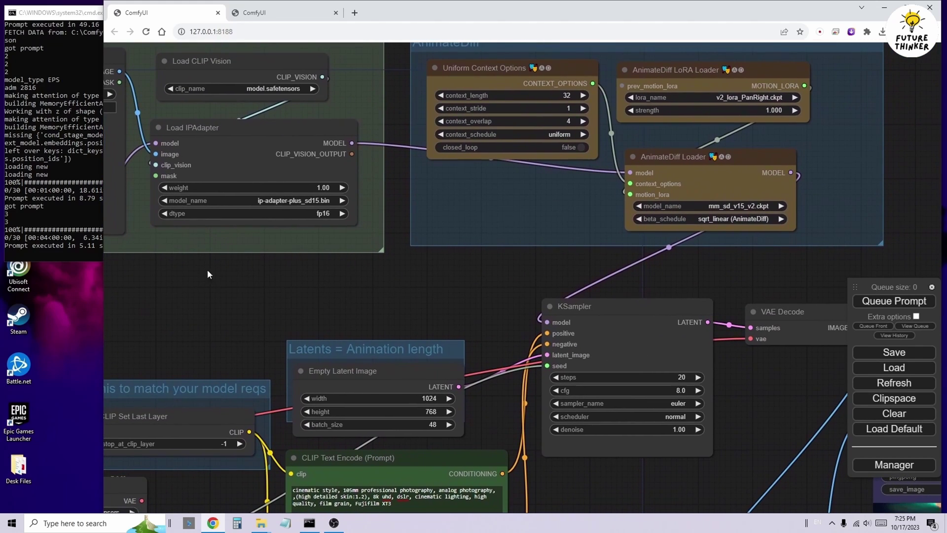
drag(510, 258, 316, 324)
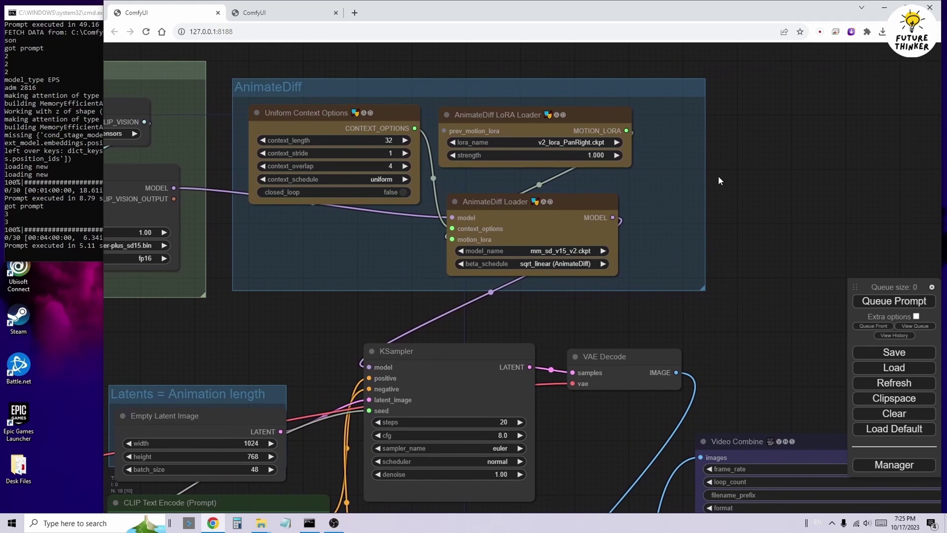
drag(756, 291, 877, 116)
scroll(564, 268, down, 2)
drag(563, 268, 499, 137)
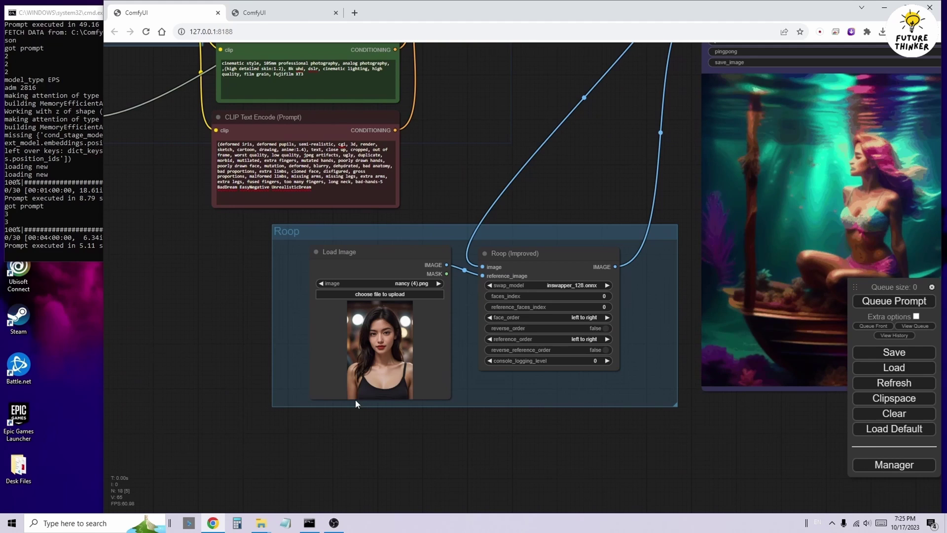
drag(628, 160, 424, 265)
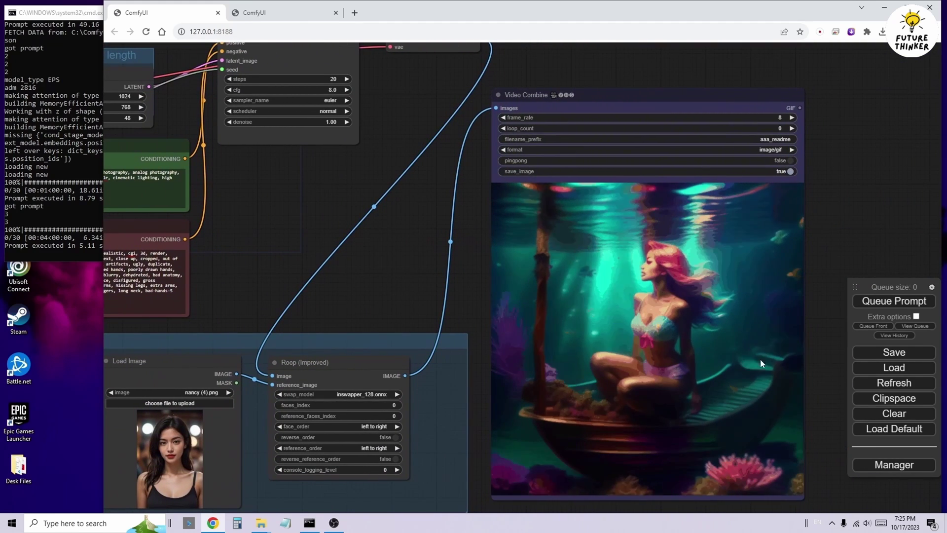
scroll(295, 230, down, 4)
drag(277, 238, 565, 369)
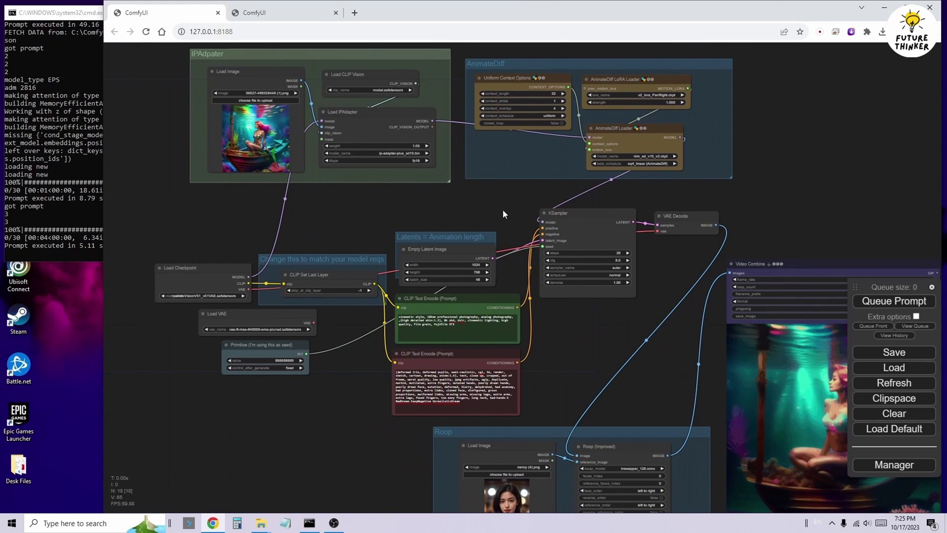
drag(503, 209, 441, 185)
- Open the 'animated scenes' and 'scenes images' folders, keeping 'scenes images' in front beside ComfyUI
click(261, 523)
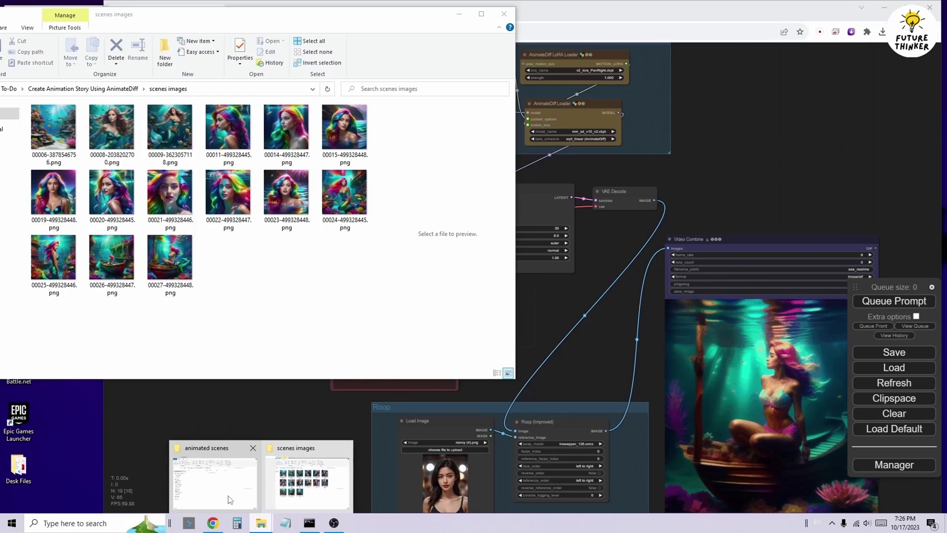
click(306, 474)
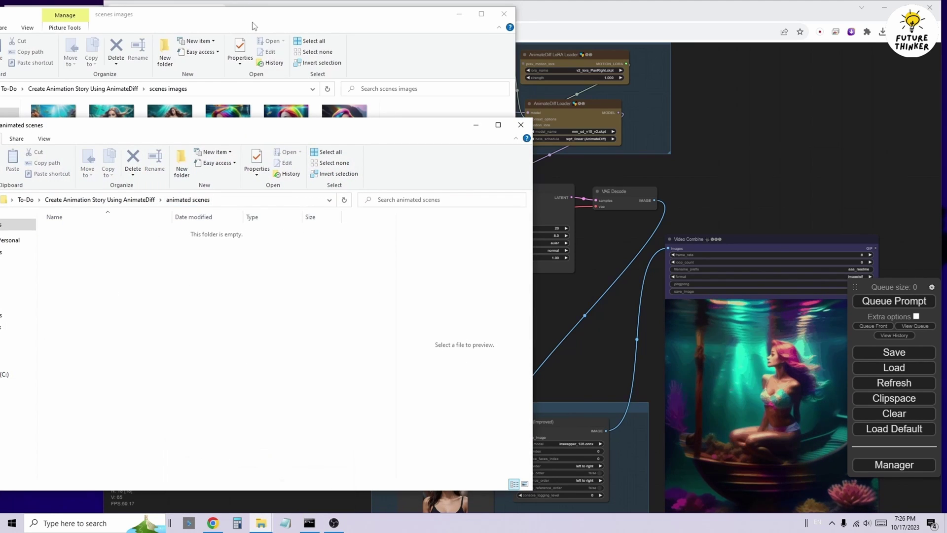
click(281, 36)
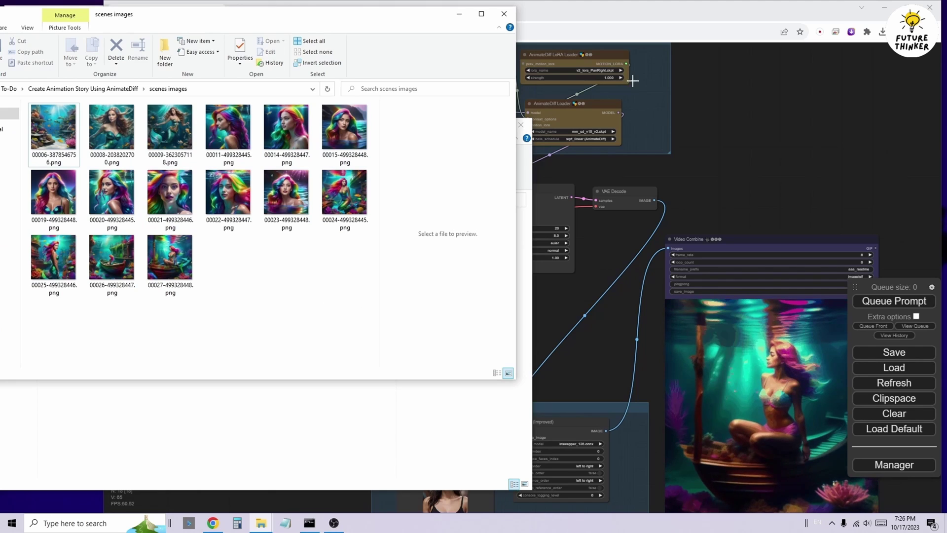
click(583, 16)
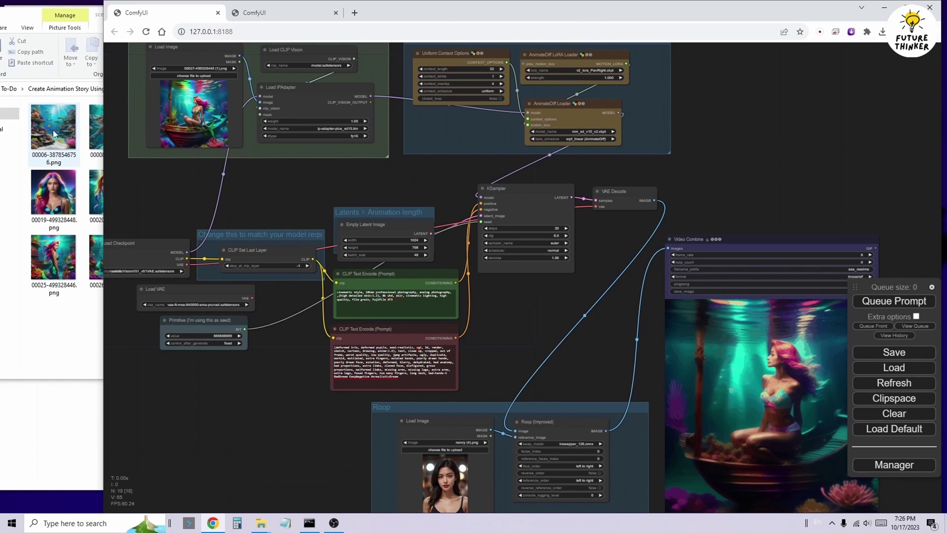
- Load scene 00006-3878546756.png into the IPAdapter Load Image node
drag(52, 129, 178, 108)
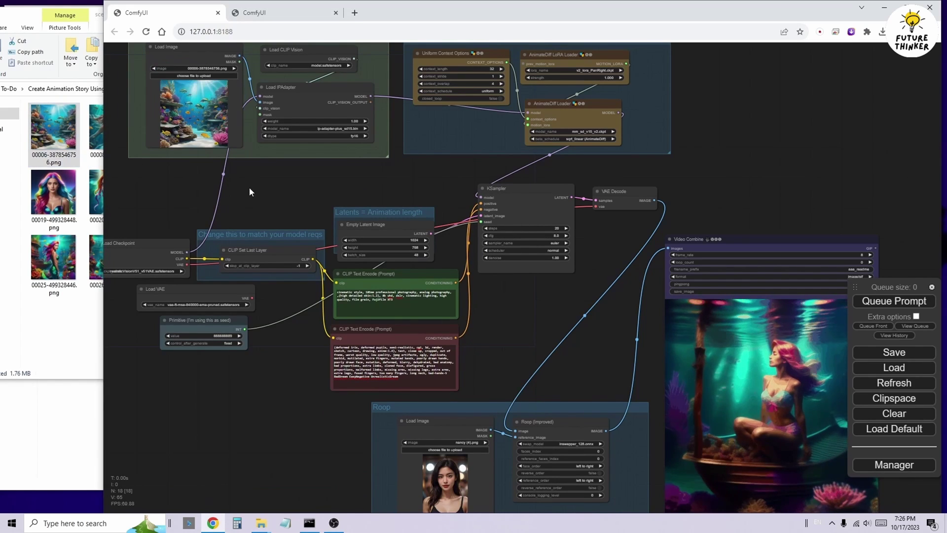
scroll(265, 203, up, 1)
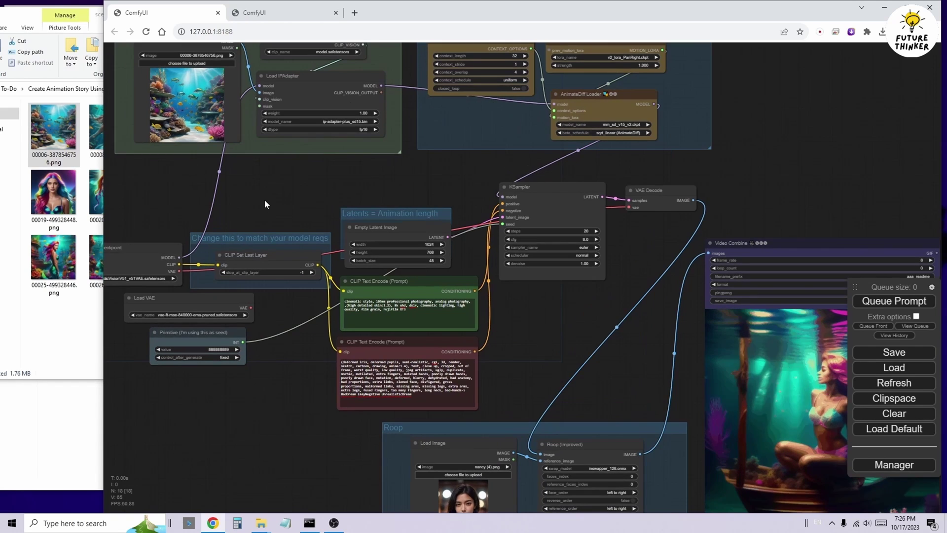
scroll(288, 253, up, 7)
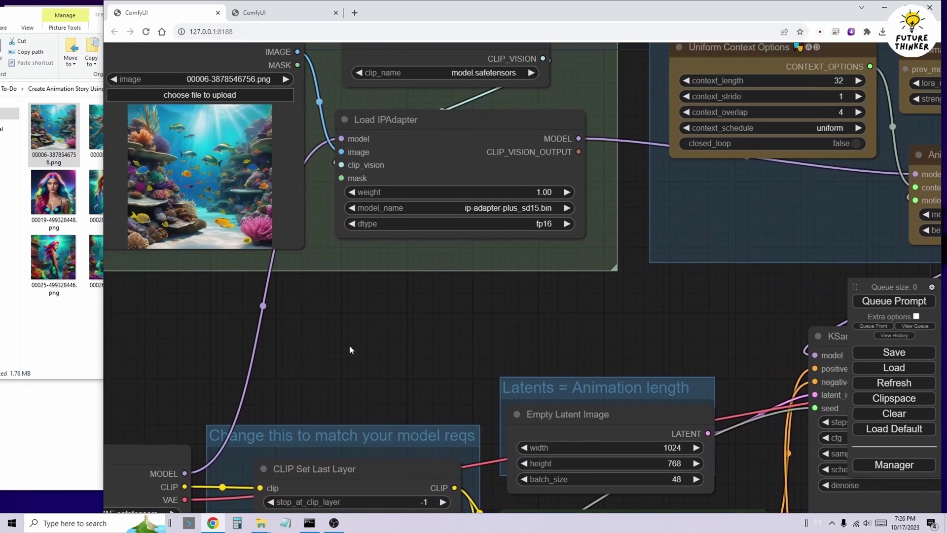
drag(350, 349, 403, 429)
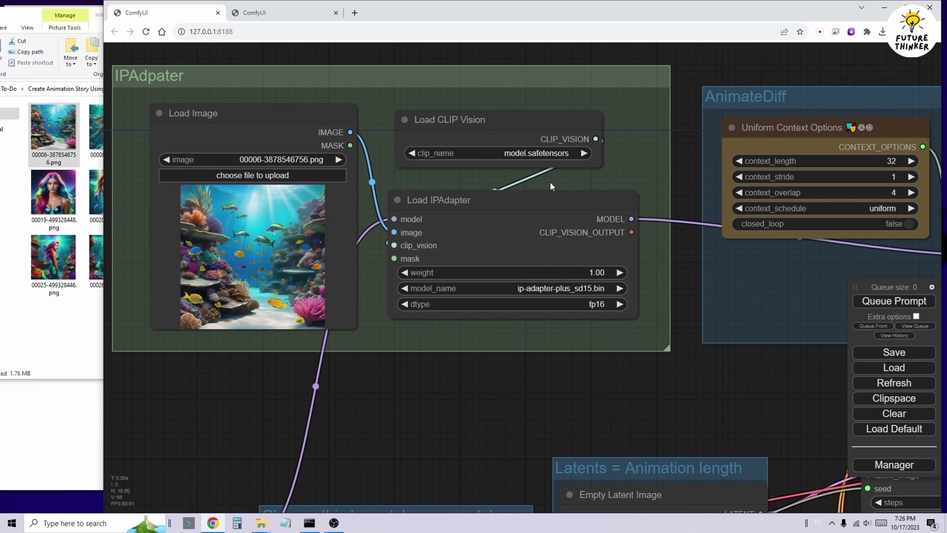
- Keep ip-adapter-plus_sd15.bin as the IPAdapter model, then frame the AnimateDiff loaders and sampler
click(558, 289)
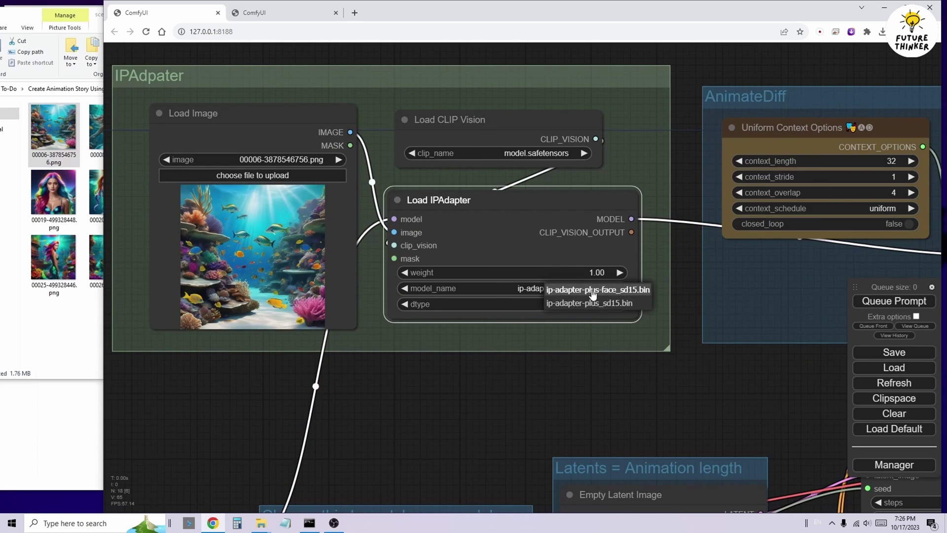
click(607, 304)
scroll(330, 295, down, 1)
drag(330, 295, 377, 375)
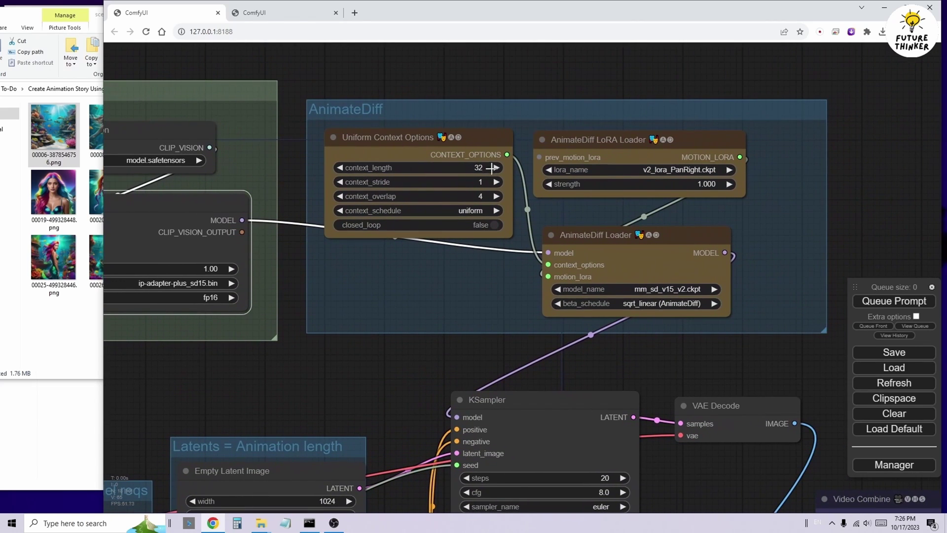
drag(682, 350, 594, 237)
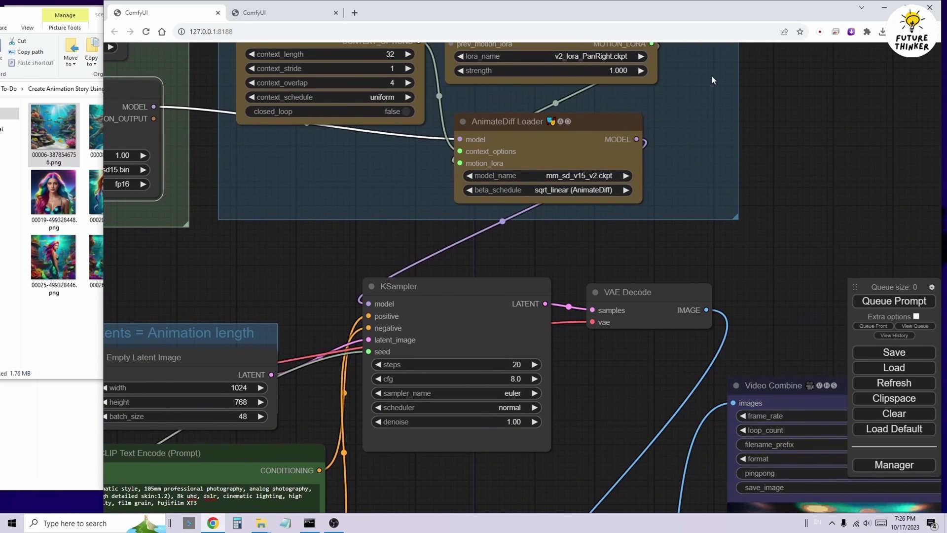
- Switch the motion LoRA to v2_lora_ZoomOut.ckpt and move over to the positive prompt text
click(610, 57)
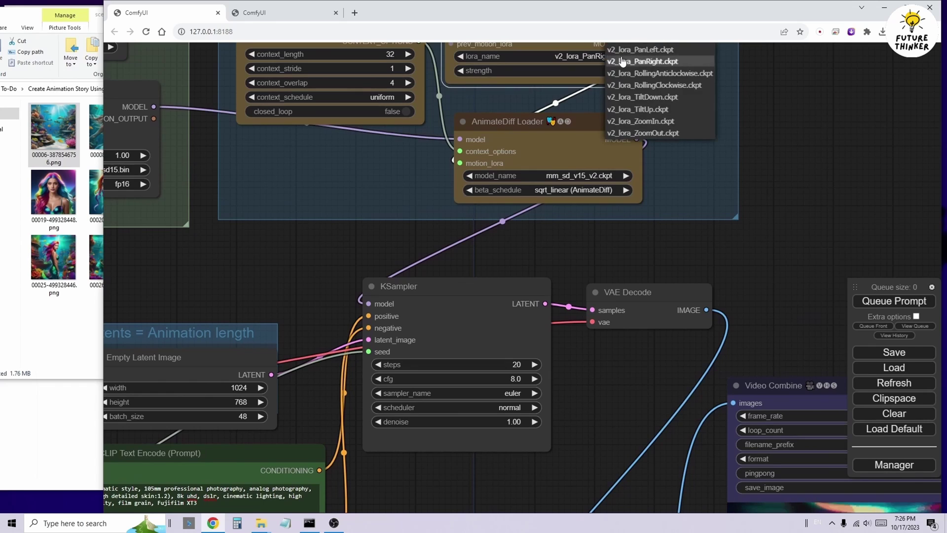
click(646, 133)
drag(591, 247, 623, 158)
drag(307, 203, 409, 76)
drag(351, 194, 633, 130)
drag(382, 255, 351, 237)
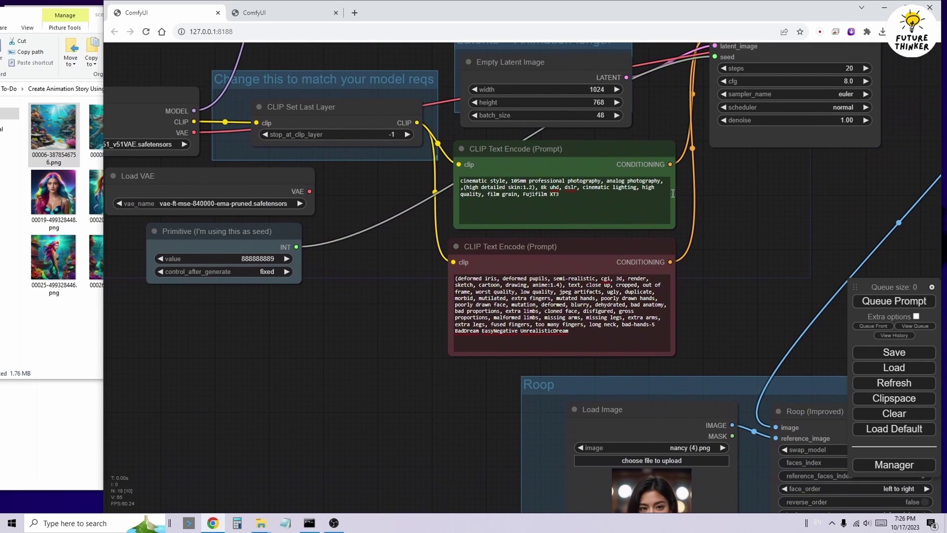
drag(562, 194, 504, 196)
- In the image workflow, insert a blank line after the 'rainbow hair, rainbow outfit, neon light' style line
click(262, 15)
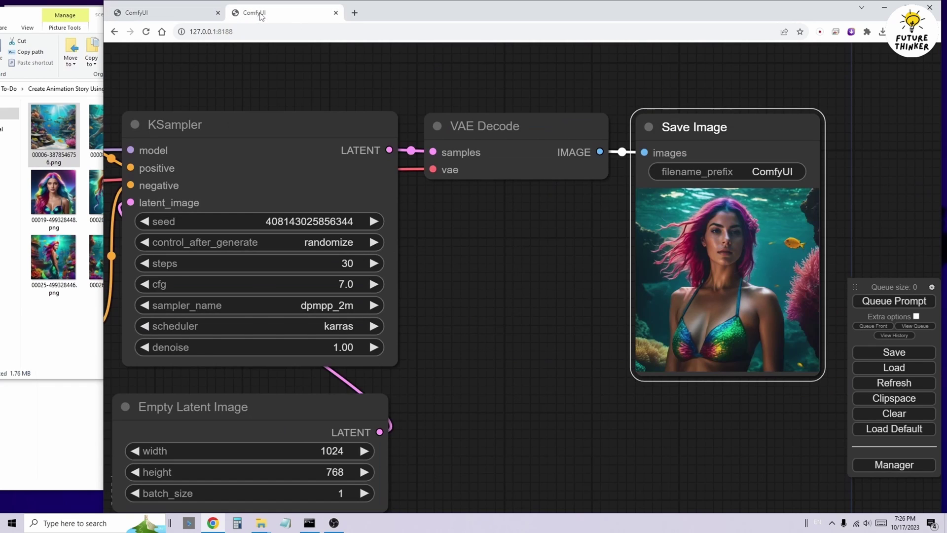
scroll(441, 220, down, 3)
drag(441, 220, 734, 258)
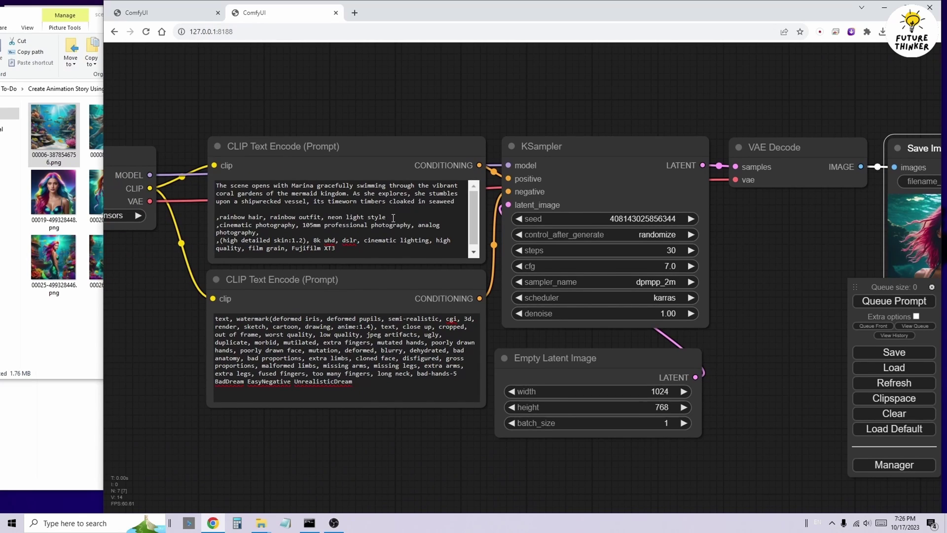
click(415, 218)
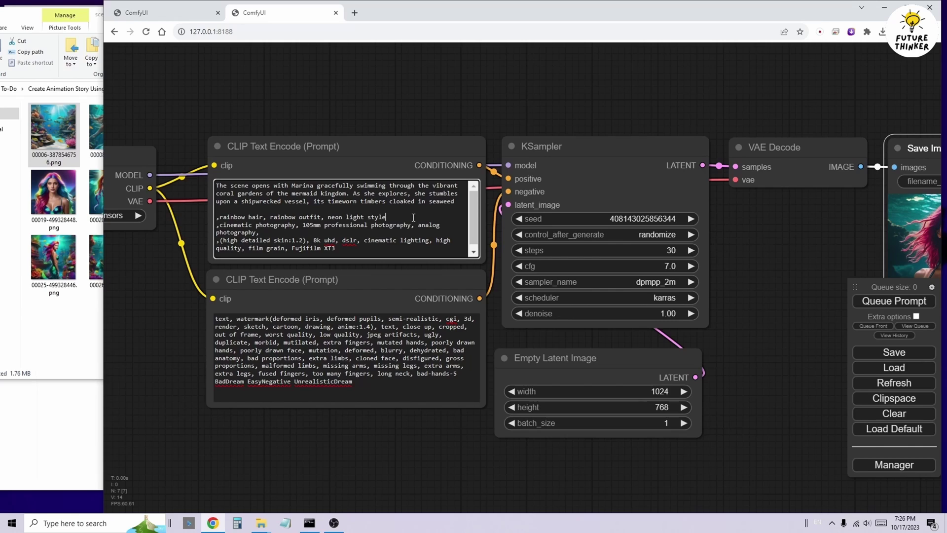
key(Return)
scroll(387, 222, down, 1)
drag(343, 245, 211, 221)
click(136, 13)
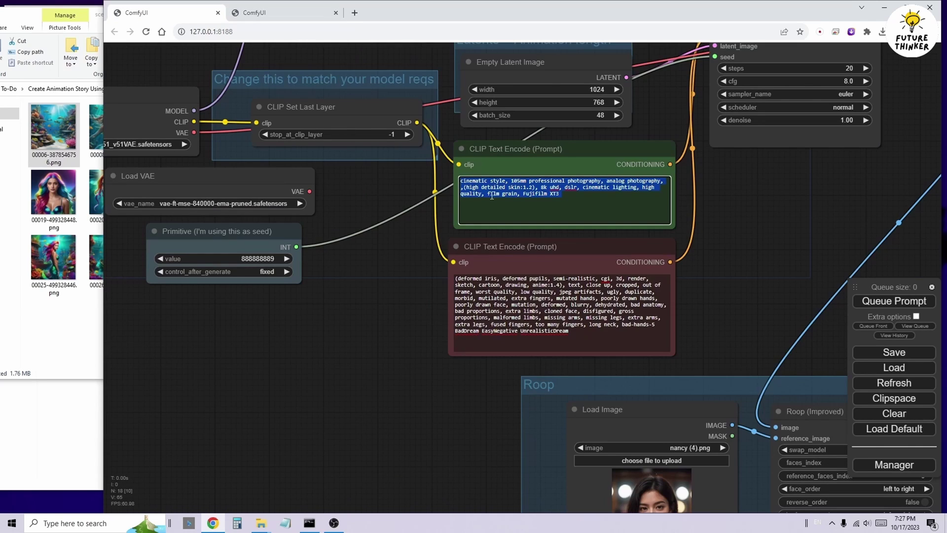
- Queue the AnimateDiff workflow and view the resulting underwater coral reef animation
drag(790, 218, 556, 203)
drag(564, 257, 311, 303)
click(883, 302)
scroll(489, 154, down, 3)
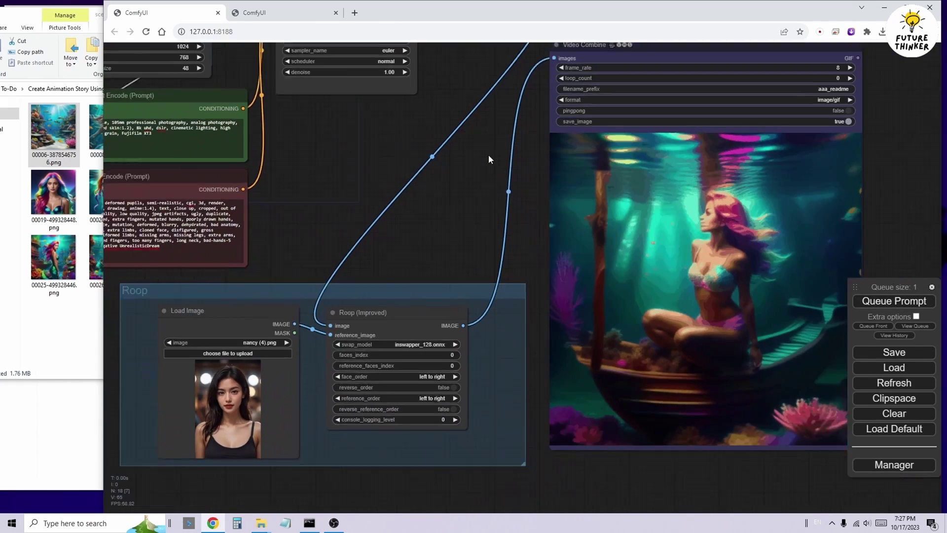
scroll(489, 155, down, 3)
drag(470, 164, 487, 261)
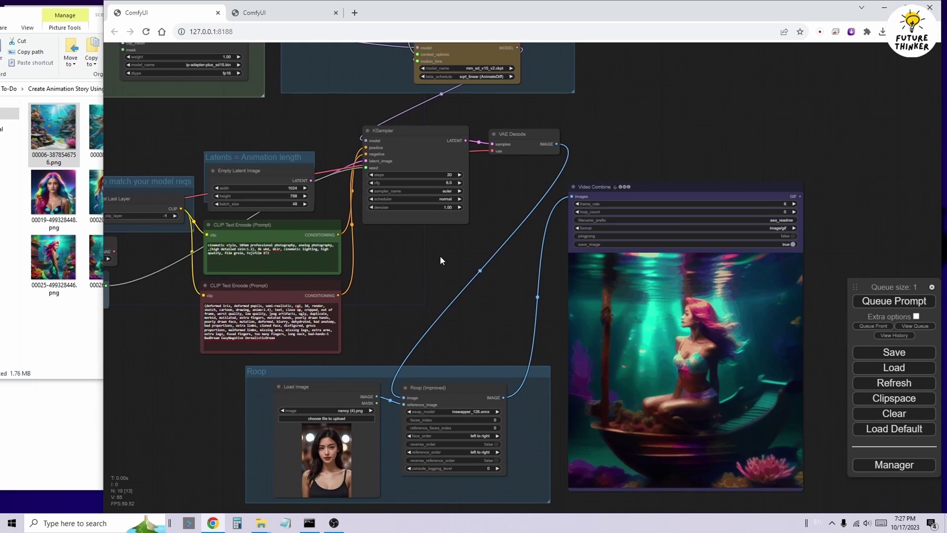
scroll(513, 252, up, 3)
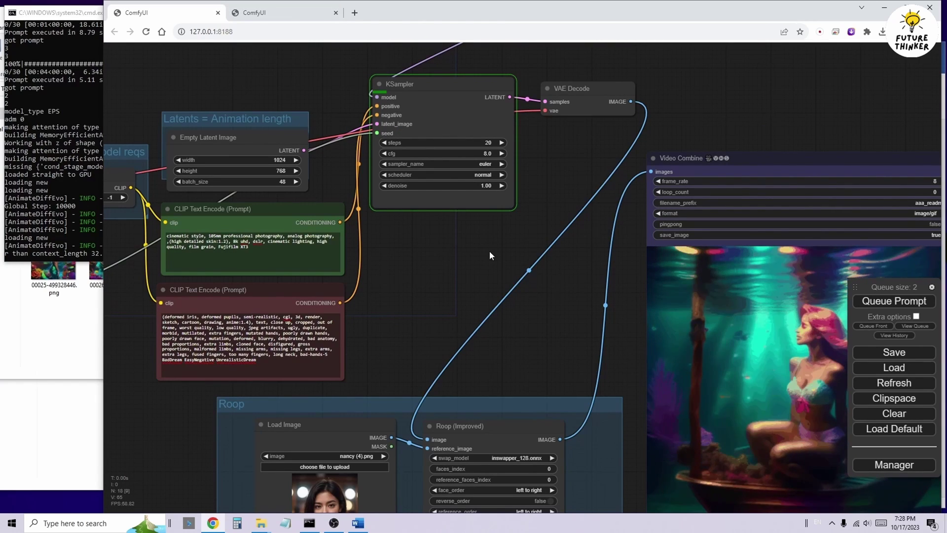
scroll(488, 252, down, 2)
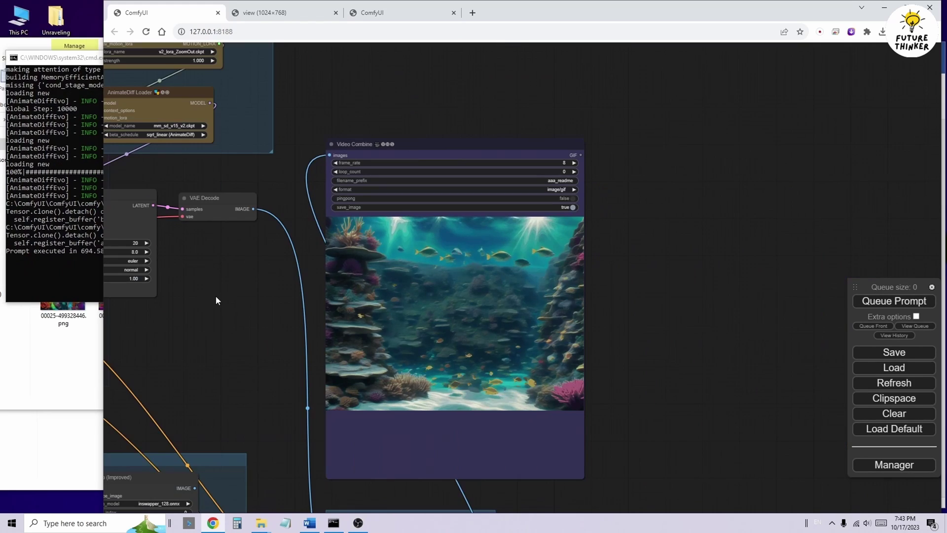
drag(215, 295, 139, 321)
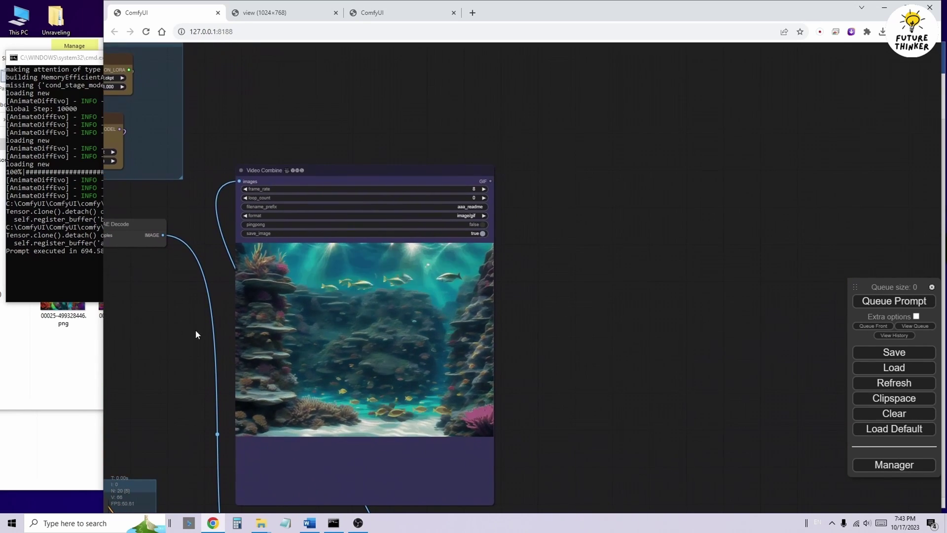
scroll(564, 366, up, 4)
drag(536, 367, 585, 357)
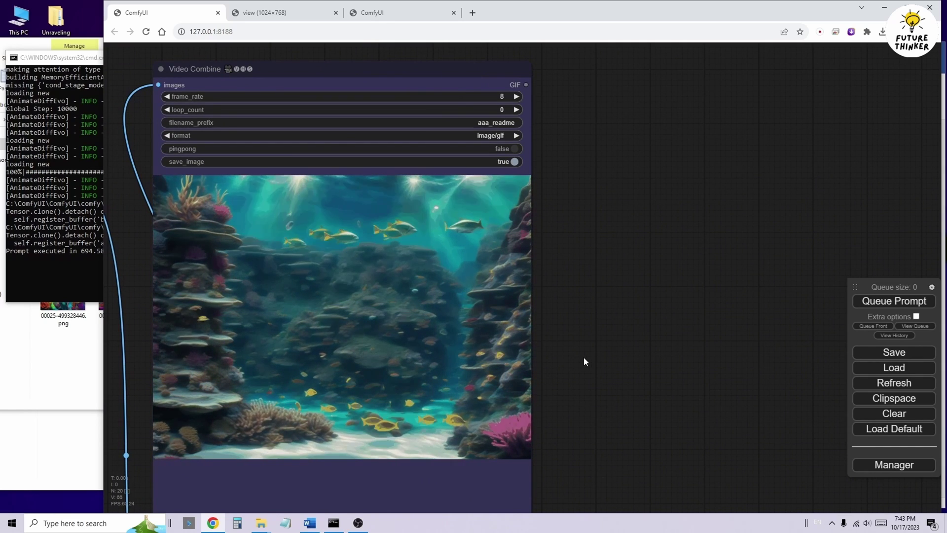
scroll(584, 356, down, 4)
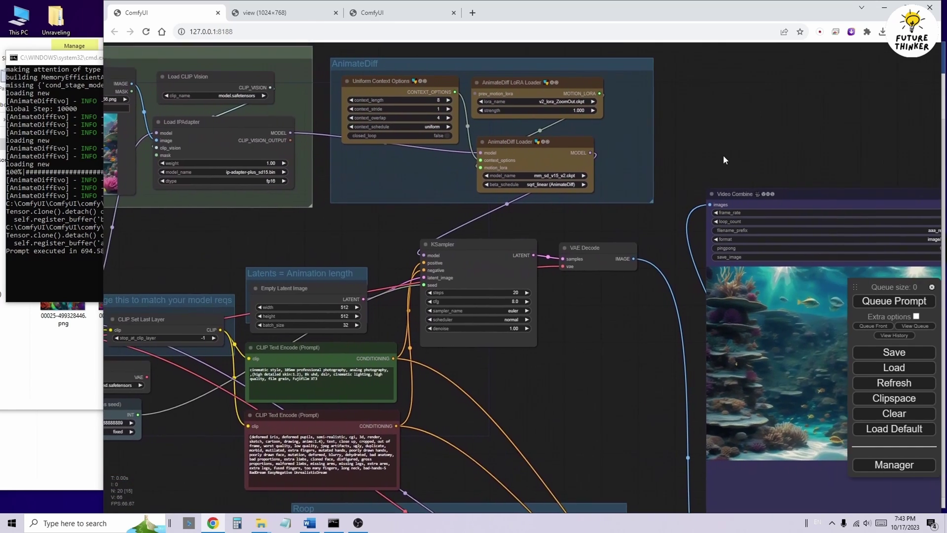
drag(234, 233, 304, 250)
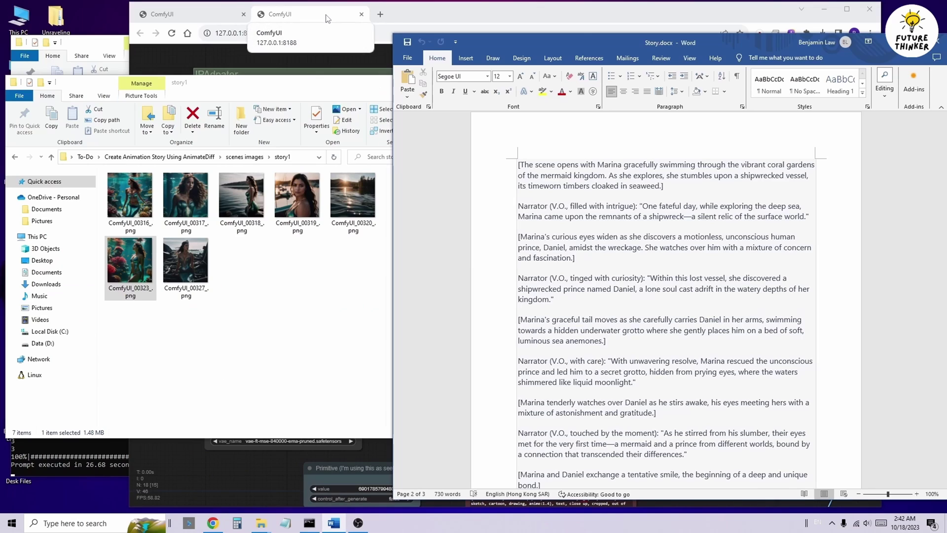
- Switch to the 1024×1024 image workflow and frame Load Checkpoint, both prompts, KSampler and Save Image
click(326, 18)
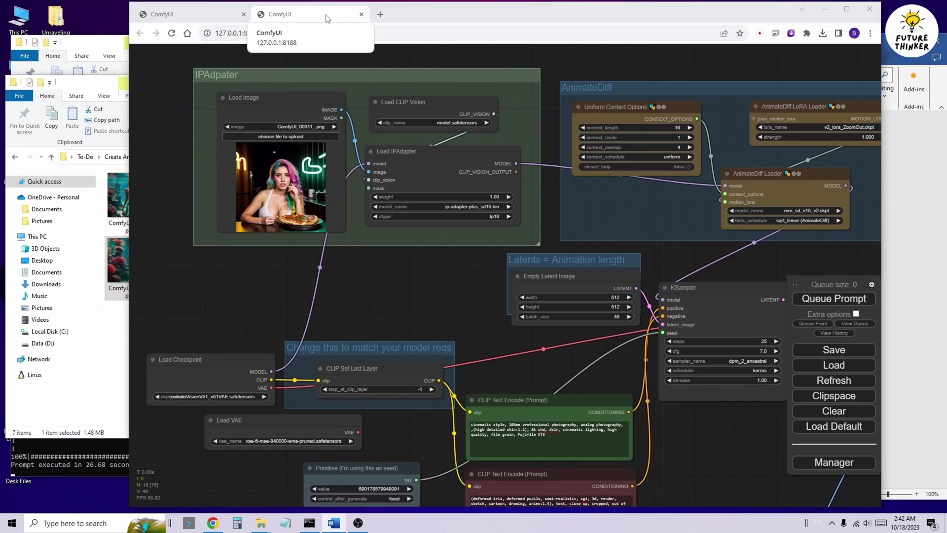
click(209, 17)
drag(271, 122, 258, 180)
scroll(258, 180, down, 3)
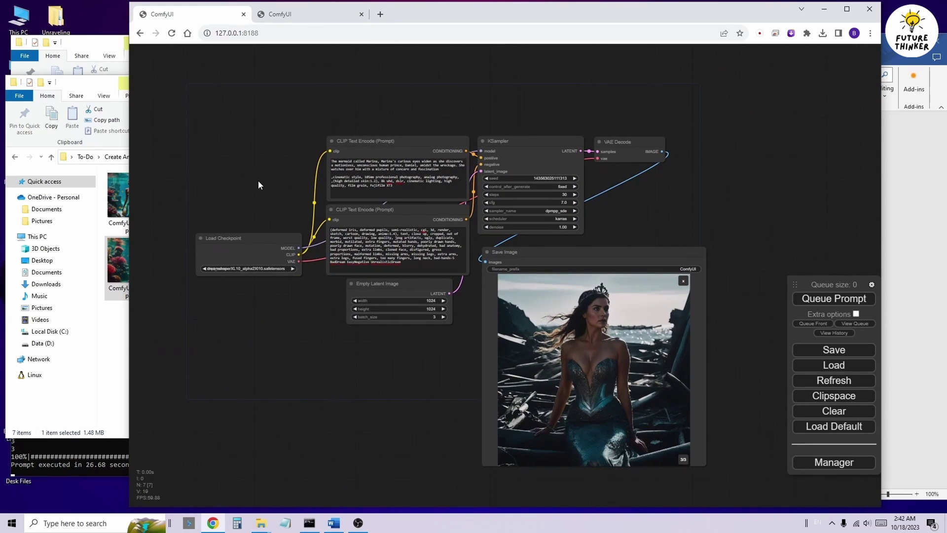
scroll(247, 163, up, 5)
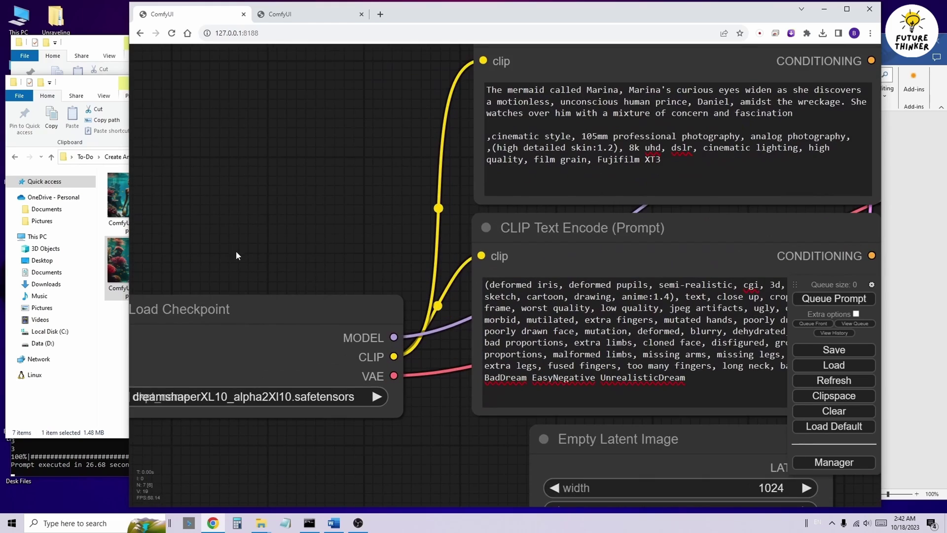
drag(236, 250, 276, 196)
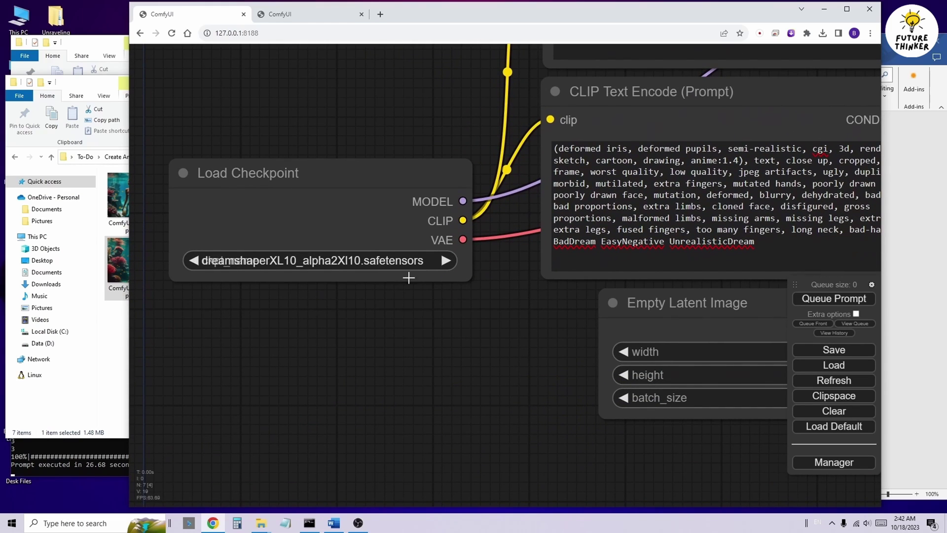
scroll(469, 298, down, 3)
drag(469, 298, 259, 354)
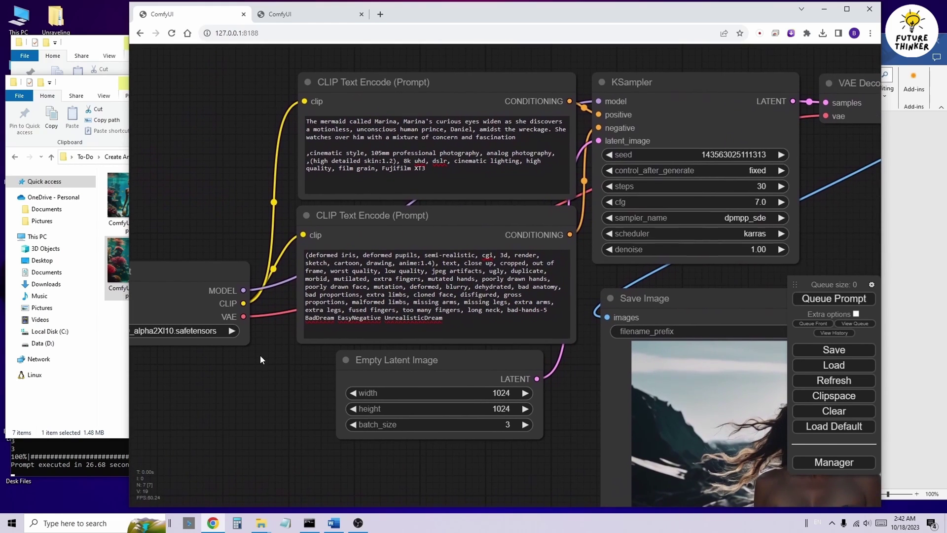
drag(258, 78, 213, 106)
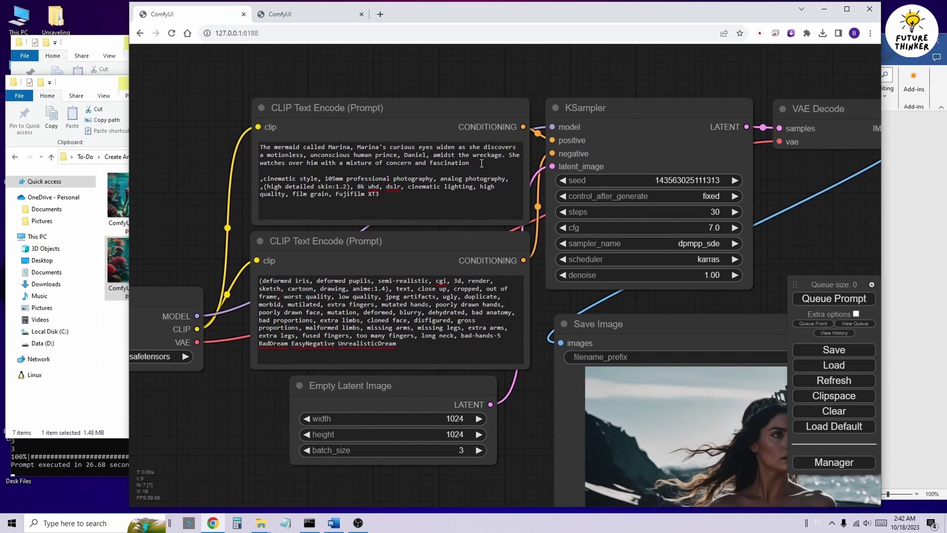
- Compare the prompt's scene description with the Story.docx paragraphs about Marina finding Daniel and the grotto
drag(380, 194, 260, 178)
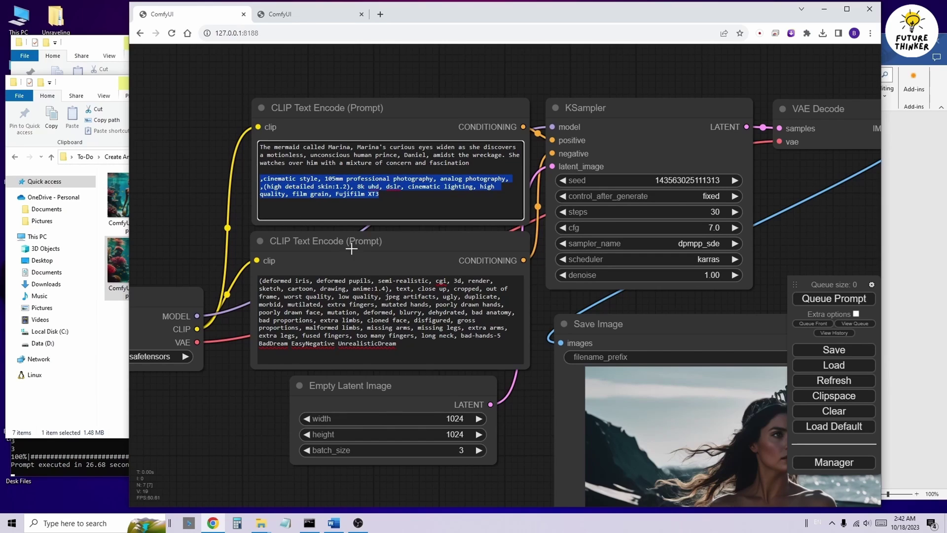
click(342, 328)
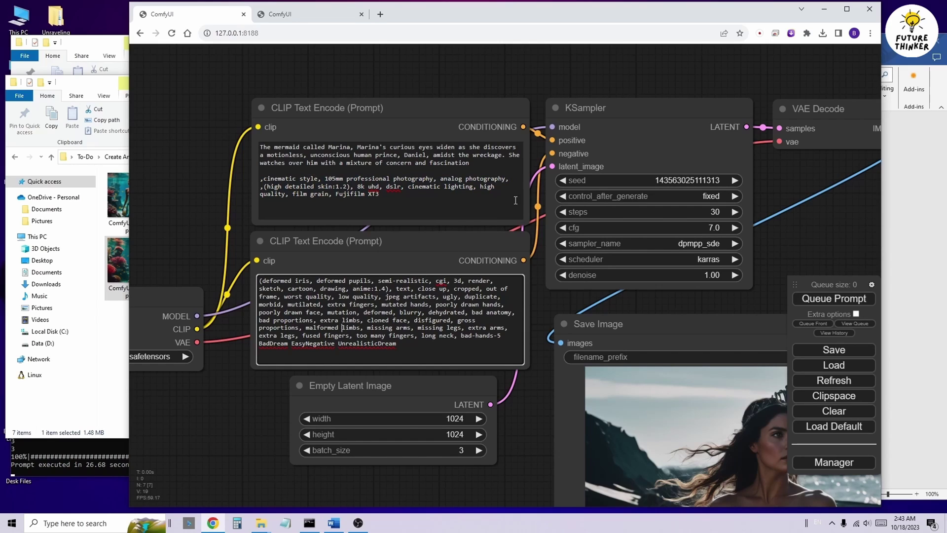
drag(486, 161, 260, 146)
click(906, 196)
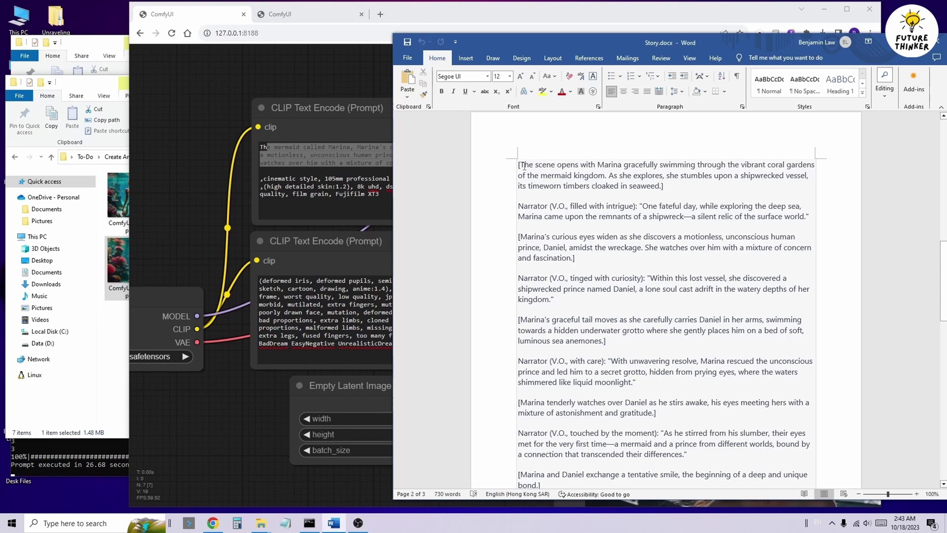
drag(562, 241, 572, 258)
click(555, 300)
drag(537, 320, 595, 342)
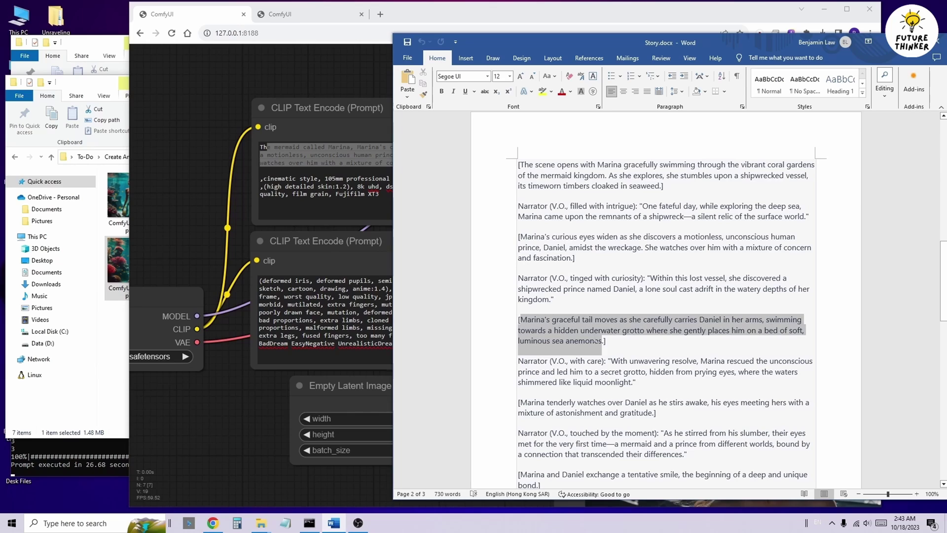
click(355, 167)
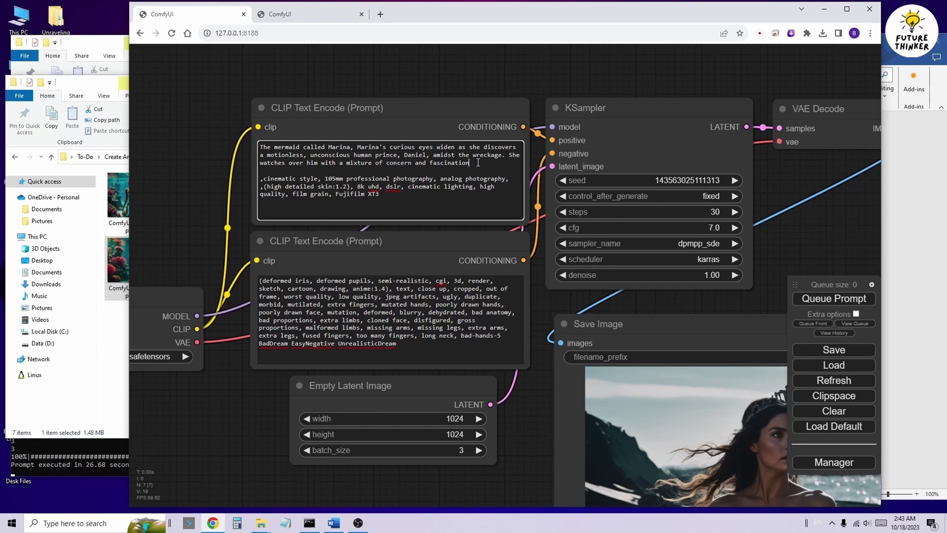
drag(478, 163, 359, 149)
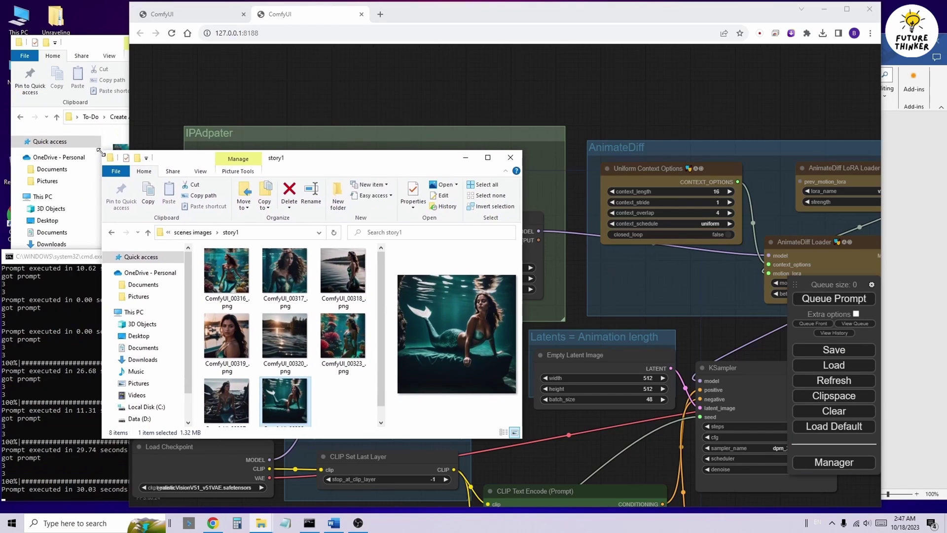
drag(169, 153, 99, 164)
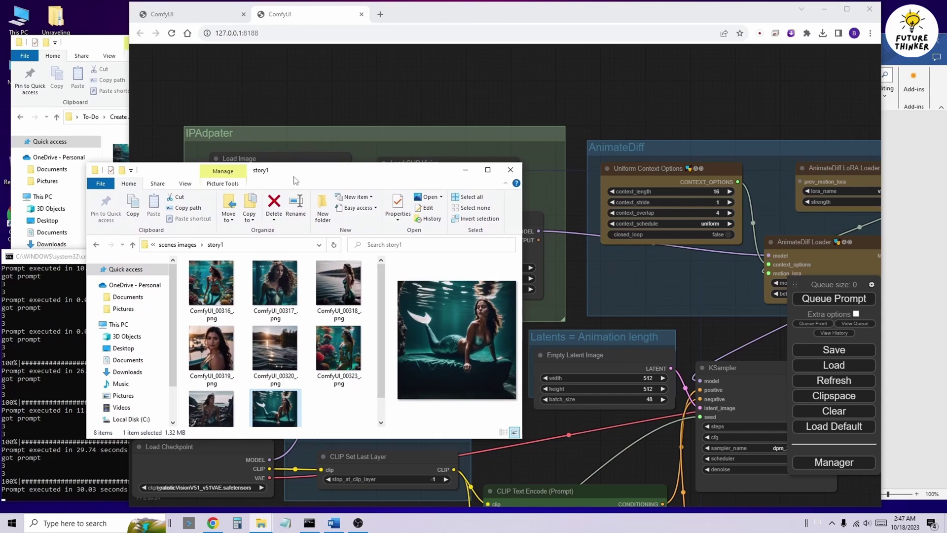
- Load the seated-mermaid scene ComfyUI_00316_.png into the IPAdapter Load Image node
drag(295, 176, 661, 154)
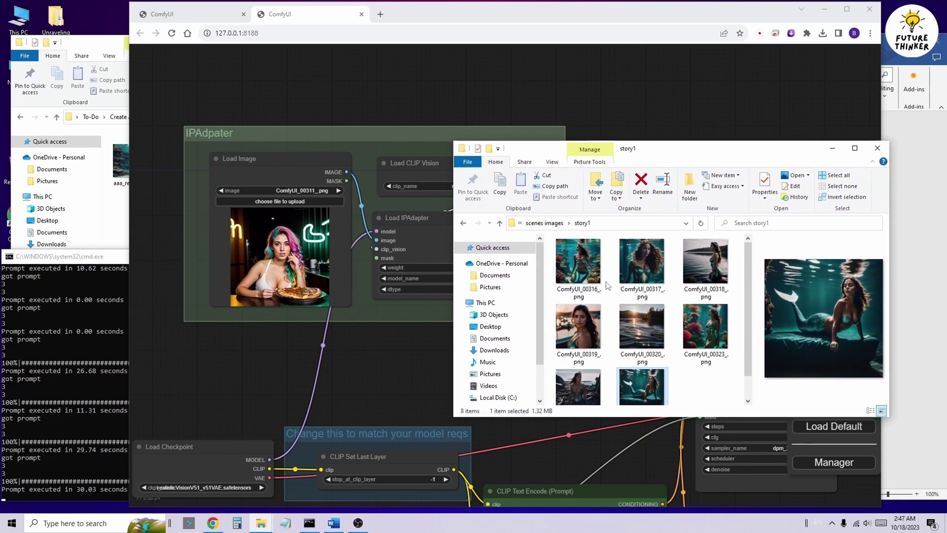
drag(573, 266, 282, 259)
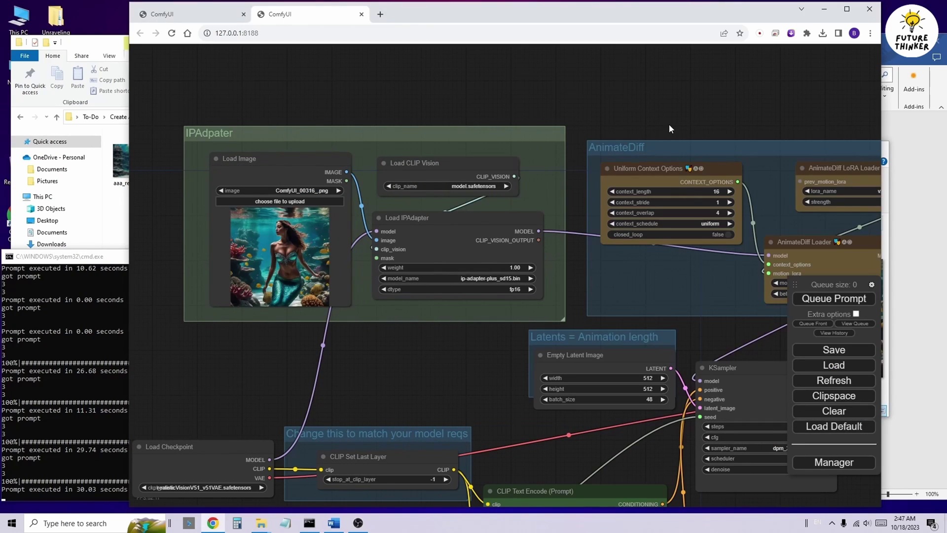
click(887, 216)
drag(749, 155, 807, 176)
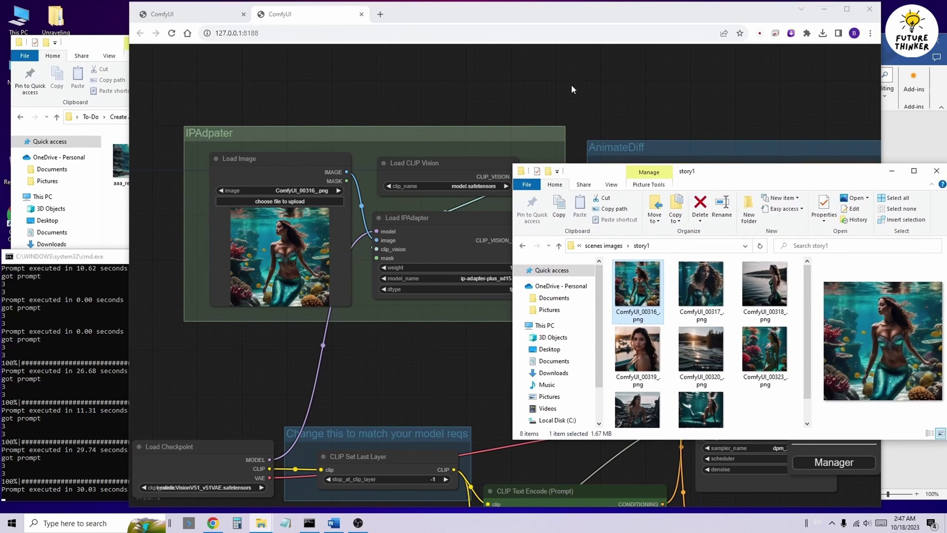
drag(558, 16, 534, 16)
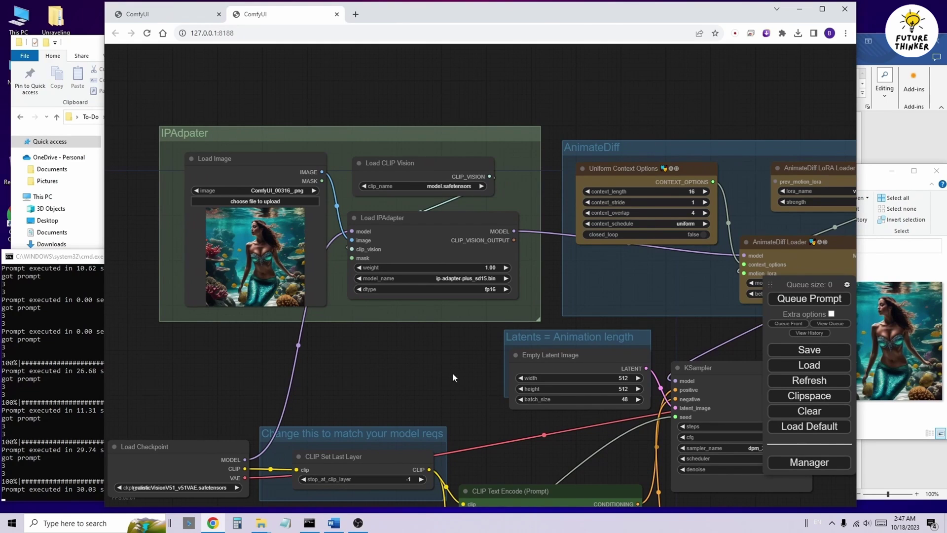
- Compare the AnimateDiff prompts with the style keywords in the image workflow's positive prompt
drag(452, 371, 348, 191)
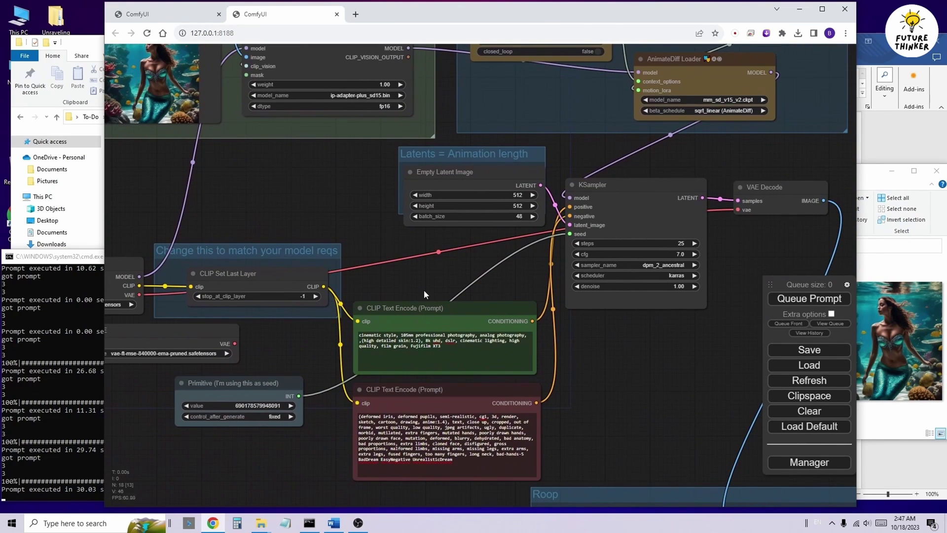
drag(424, 289, 423, 212)
scroll(568, 287, up, 1)
scroll(568, 287, up, 5)
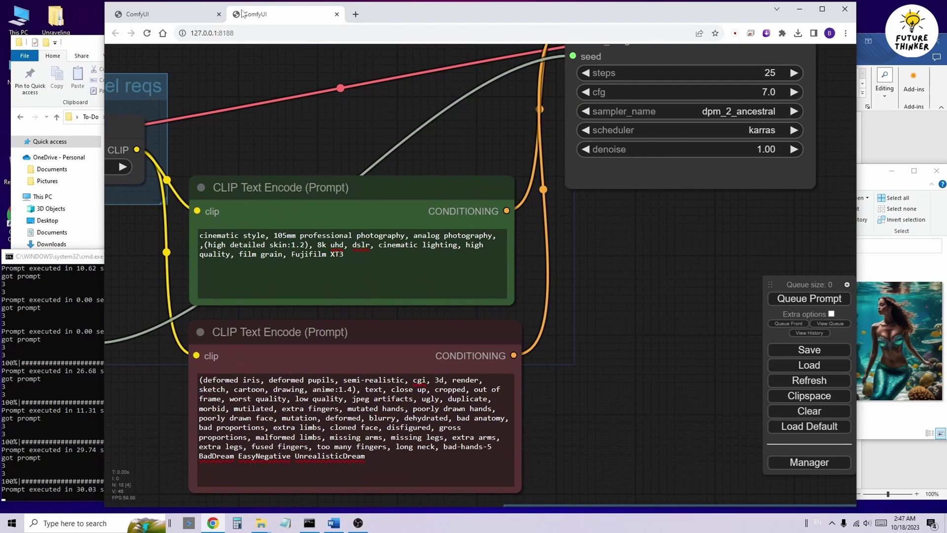
click(180, 20)
scroll(259, 130, up, 10)
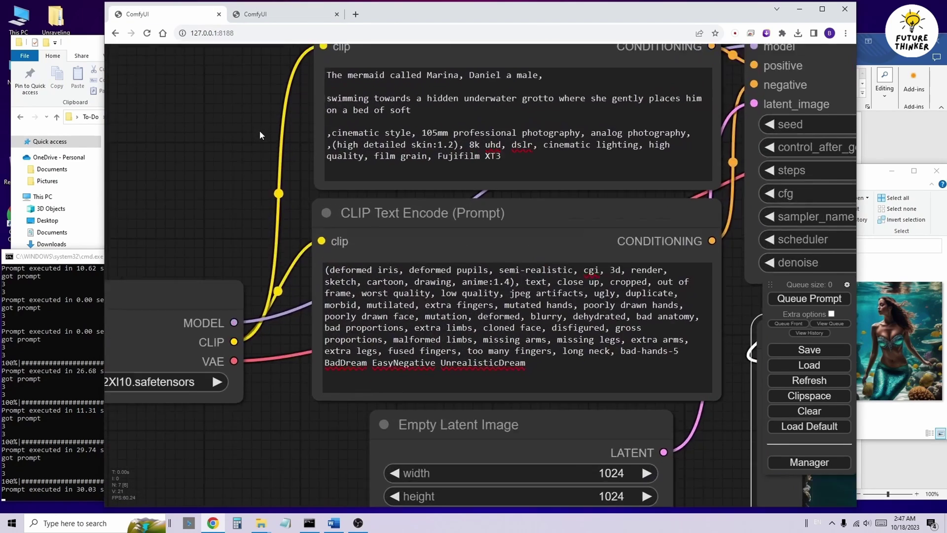
drag(556, 161, 357, 138)
click(241, 149)
scroll(249, 154, down, 8)
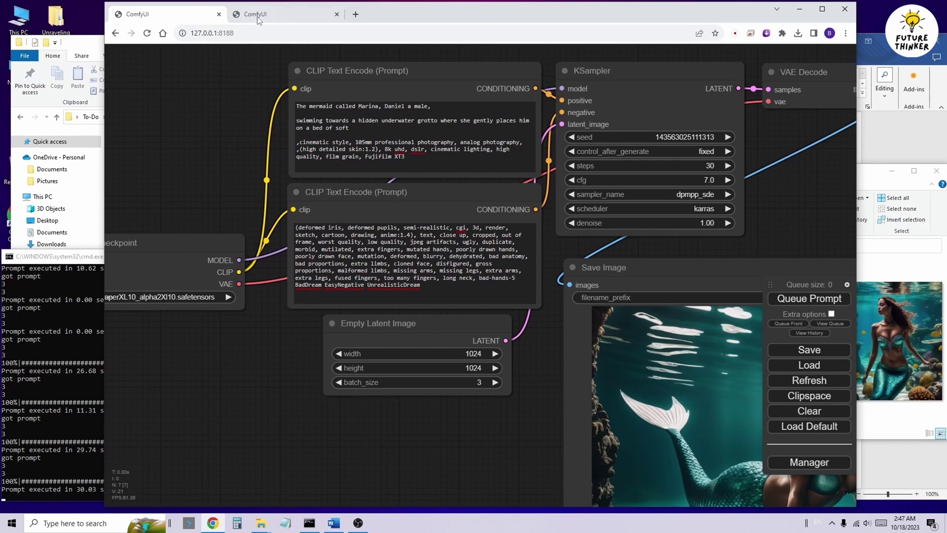
click(259, 15)
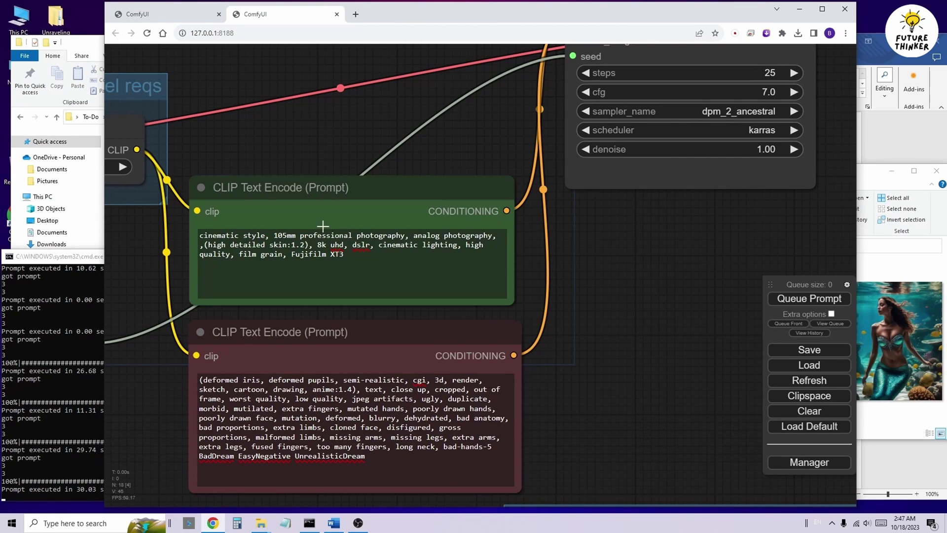
- Set the Load IPAdapter model to ip-adapter-plus_sd15.bin
drag(600, 236, 698, 398)
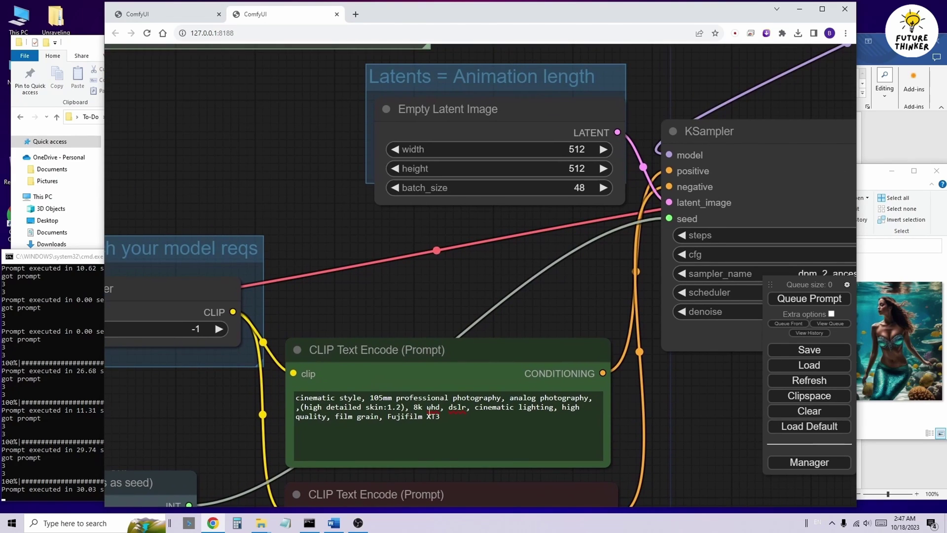
drag(308, 183, 544, 422)
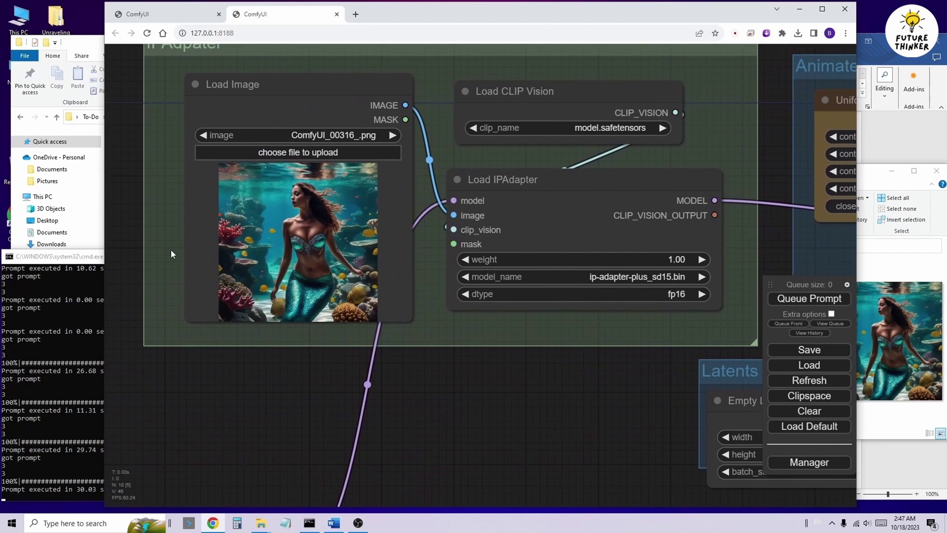
scroll(170, 254, down, 2)
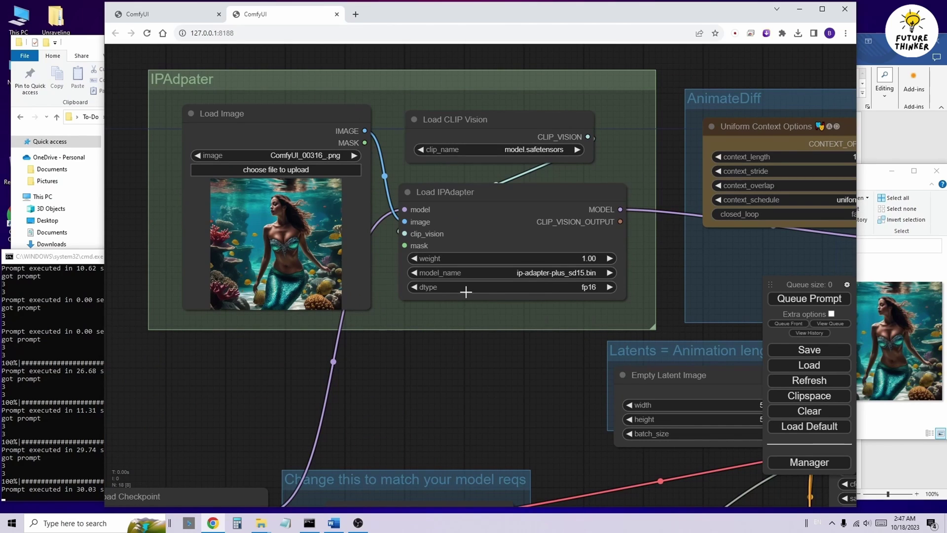
click(577, 274)
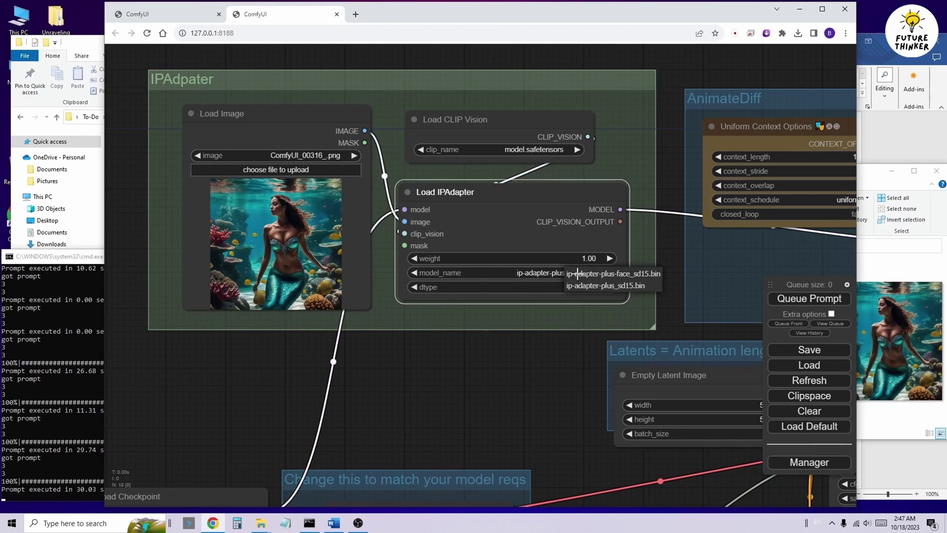
click(618, 286)
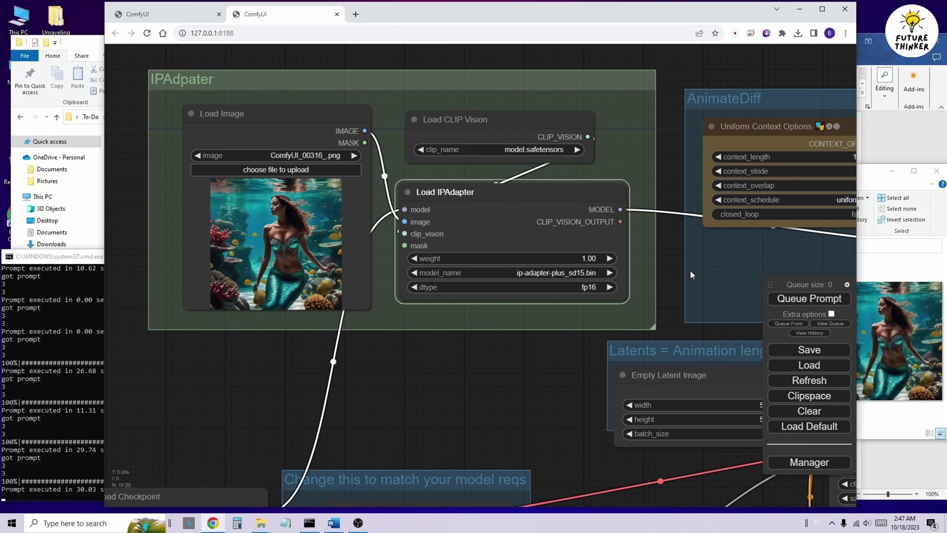
drag(715, 330, 363, 303)
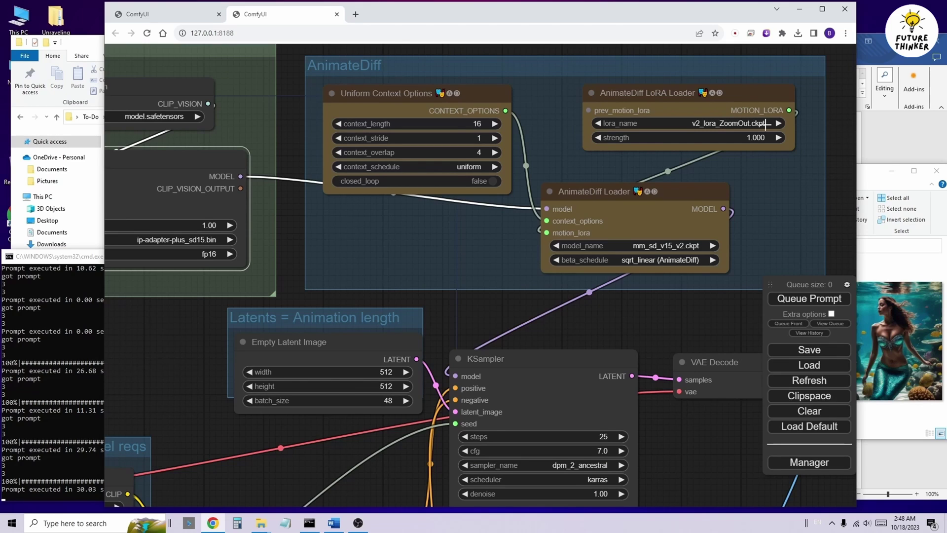
- Chain a new AnimateDiff LoRA Loader with v2_lora_TiltUp.ckpt into the ZoomOut loader's prev_motion_lora
drag(818, 132, 829, 209)
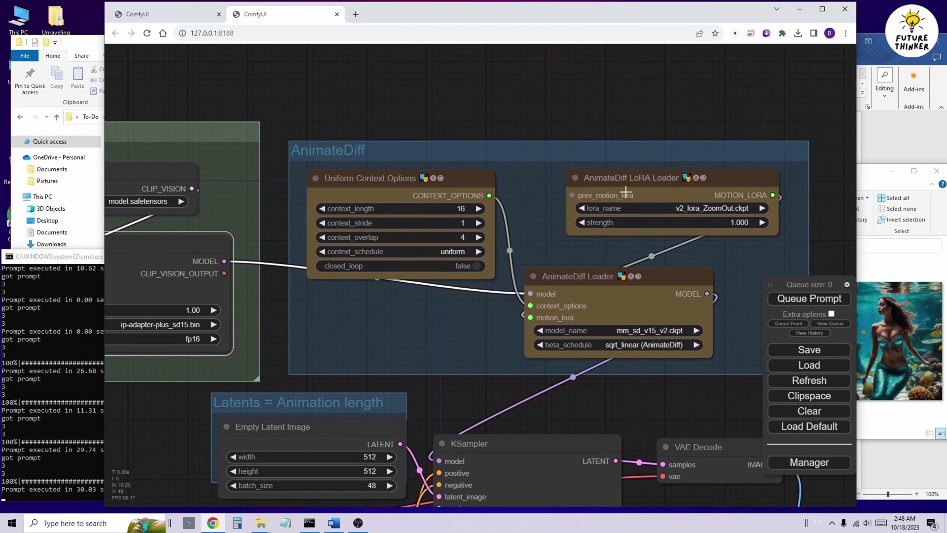
drag(572, 196, 530, 95)
click(558, 137)
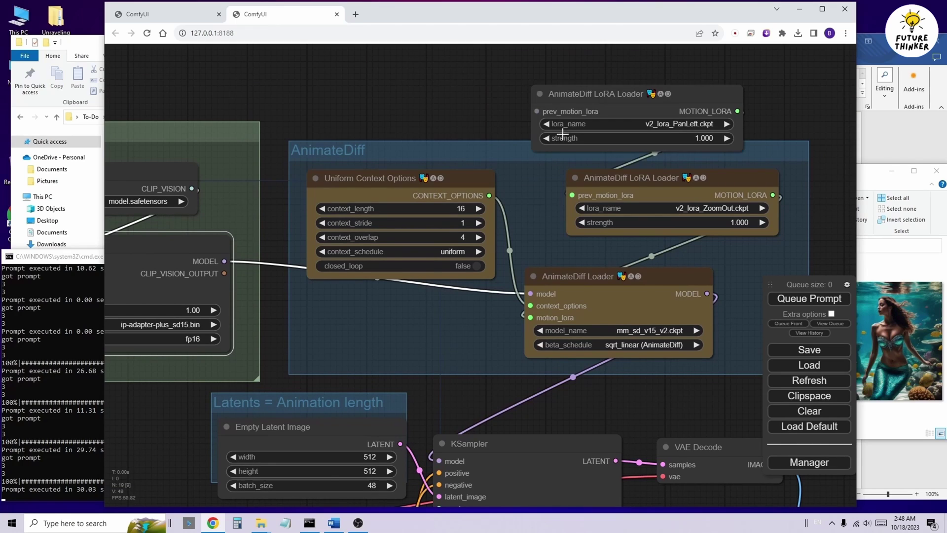
click(689, 123)
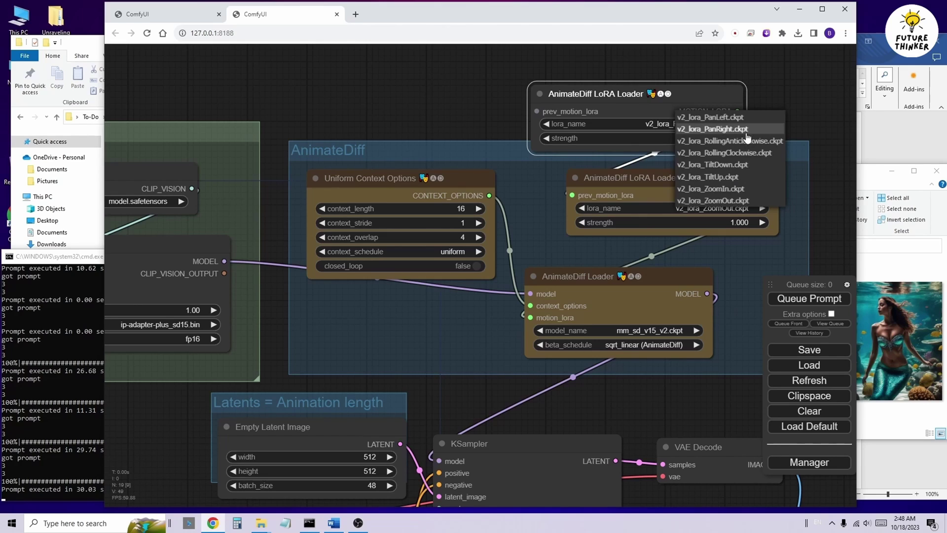
click(745, 178)
drag(708, 93, 667, 68)
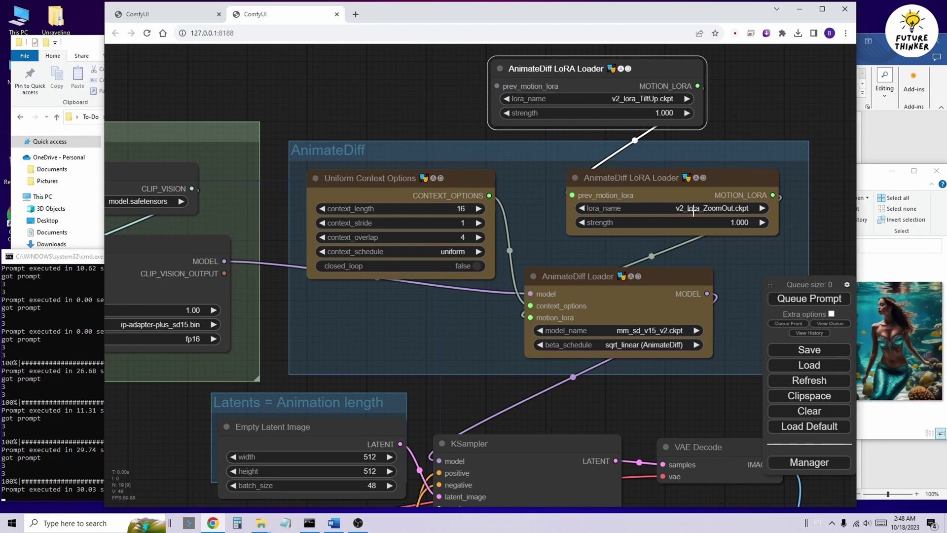
- Review the KSampler, prompts, IPAdapter and Video Combine nodes, and check the AnimateDiff Loader's motion model
drag(661, 400, 594, 326)
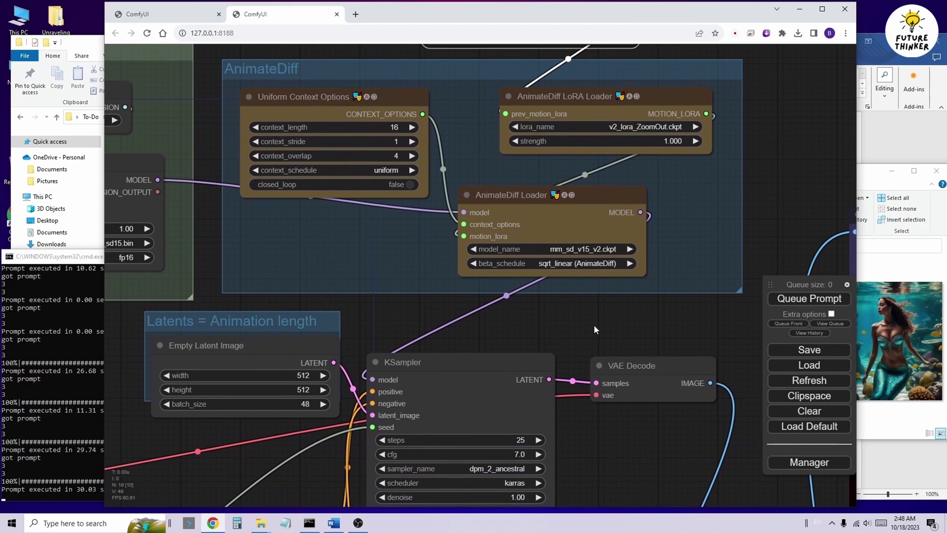
drag(392, 351, 461, 192)
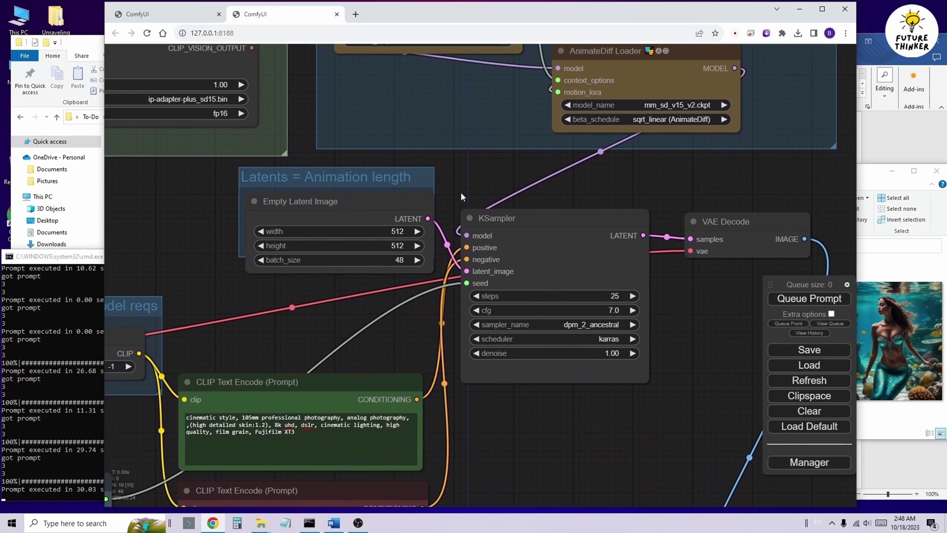
scroll(405, 209, down, 1)
scroll(406, 210, down, 1)
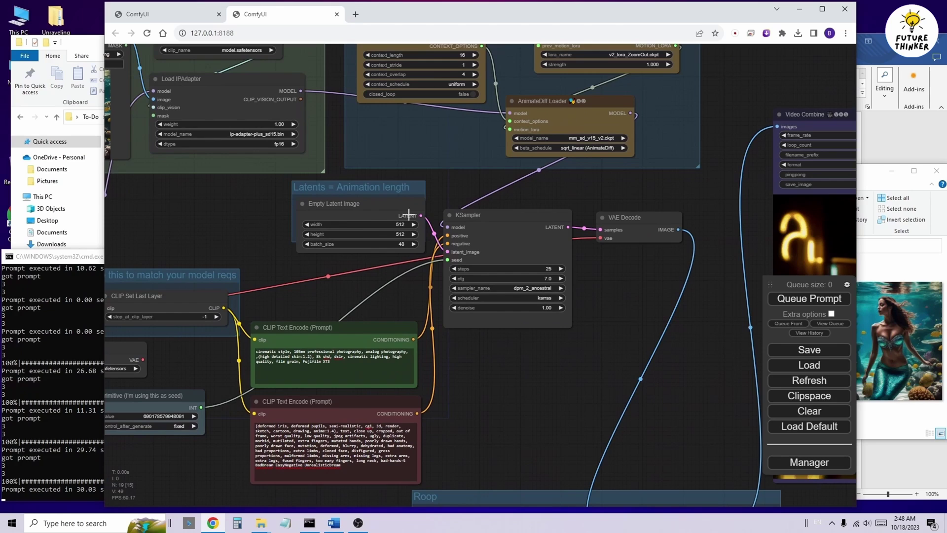
scroll(430, 202, up, 4)
scroll(211, 275, down, 3)
drag(210, 275, 350, 278)
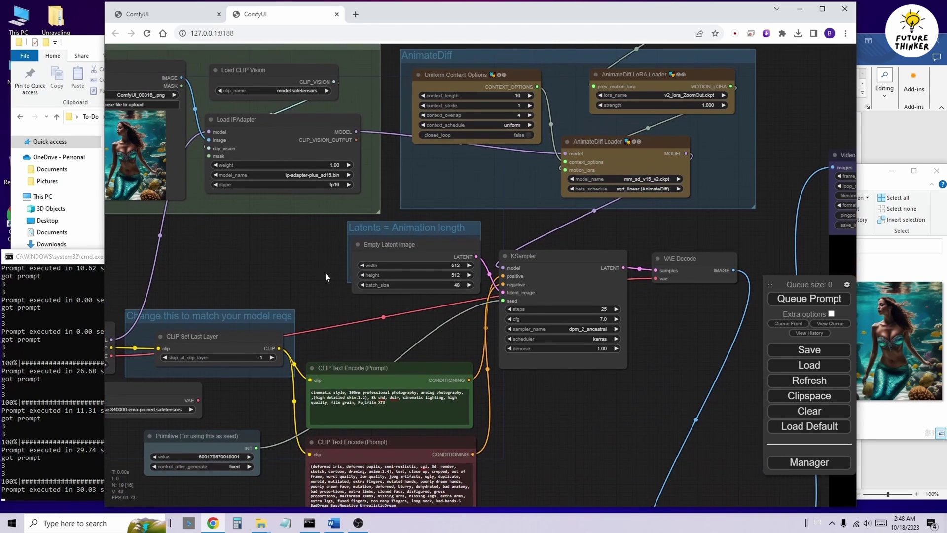
scroll(503, 322, down, 2)
drag(504, 322, 455, 330)
scroll(573, 176, up, 2)
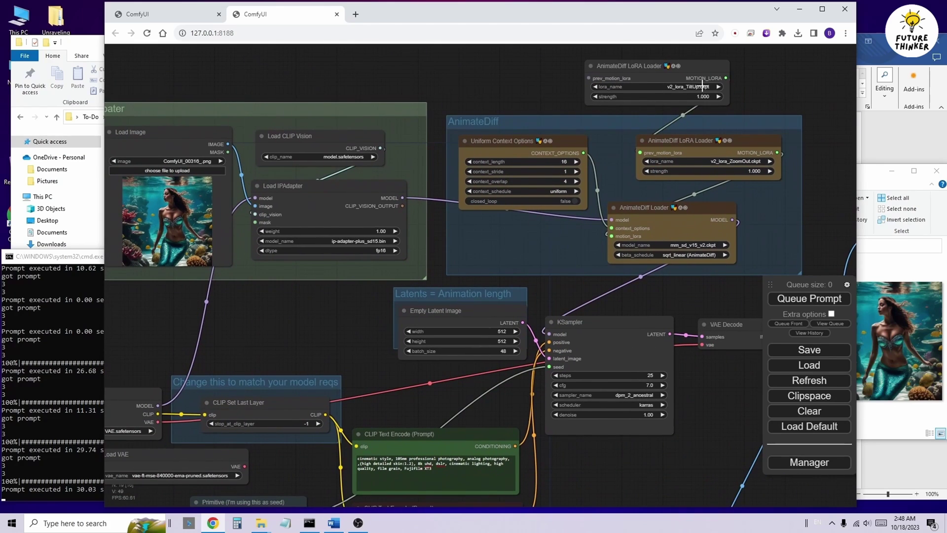
click(699, 209)
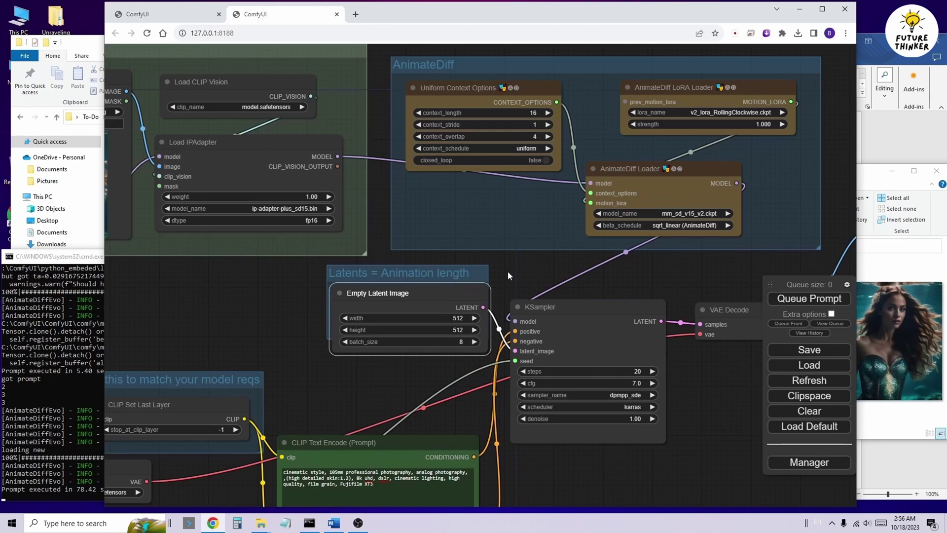
drag(508, 271, 514, 273)
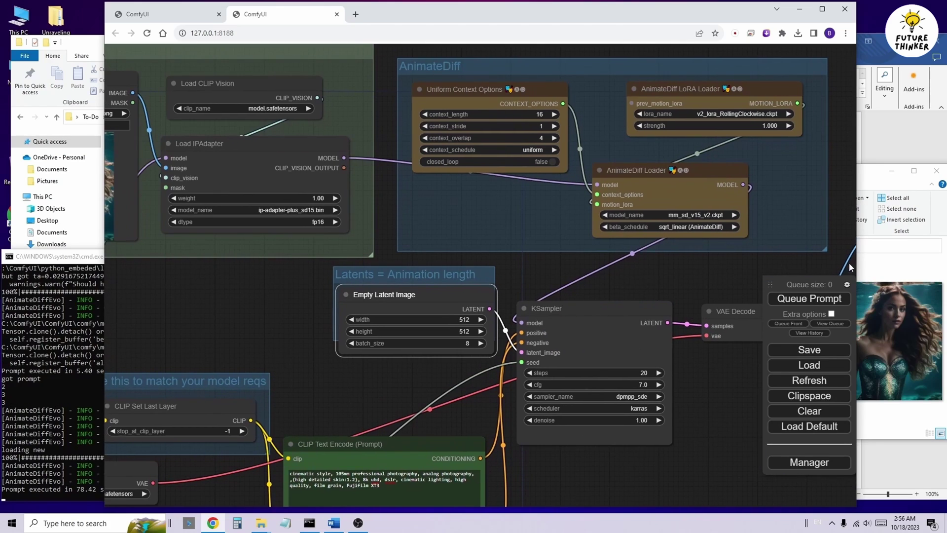
- Queue the AnimateDiff workflow and view the Video Combine GIF of the mermaid on rocks by the water
scroll(495, 283, down, 2)
key(ctrl+Return)
scroll(385, 302, up, 4)
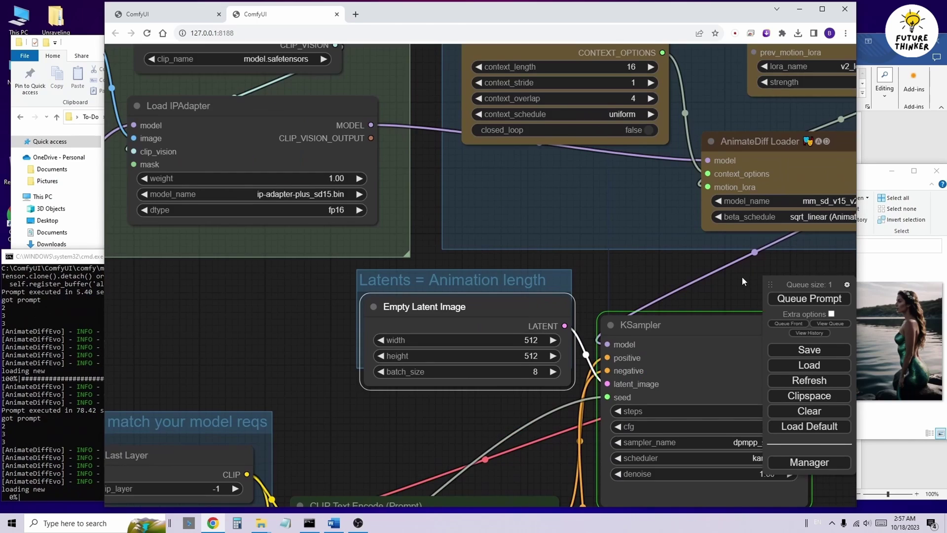
drag(526, 227, 420, 199)
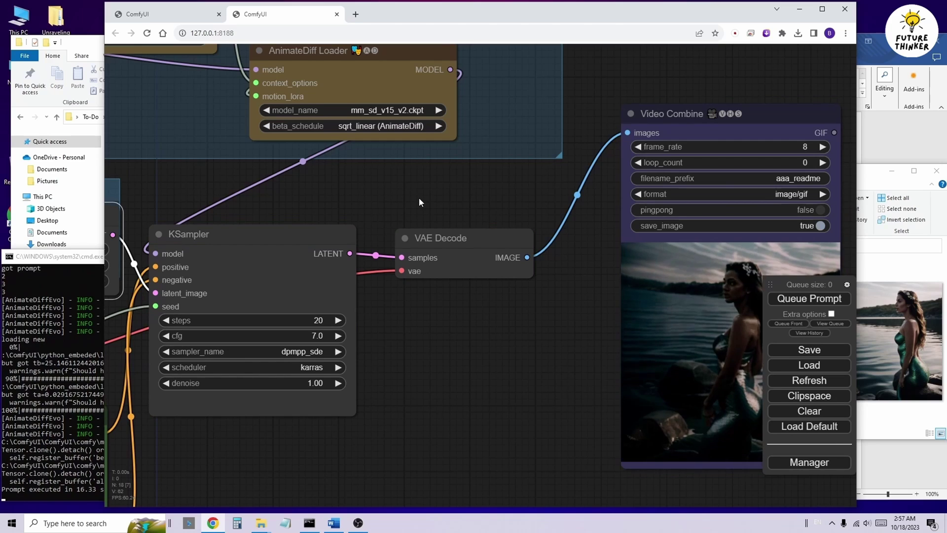
scroll(519, 339, down, 4)
scroll(515, 338, down, 3)
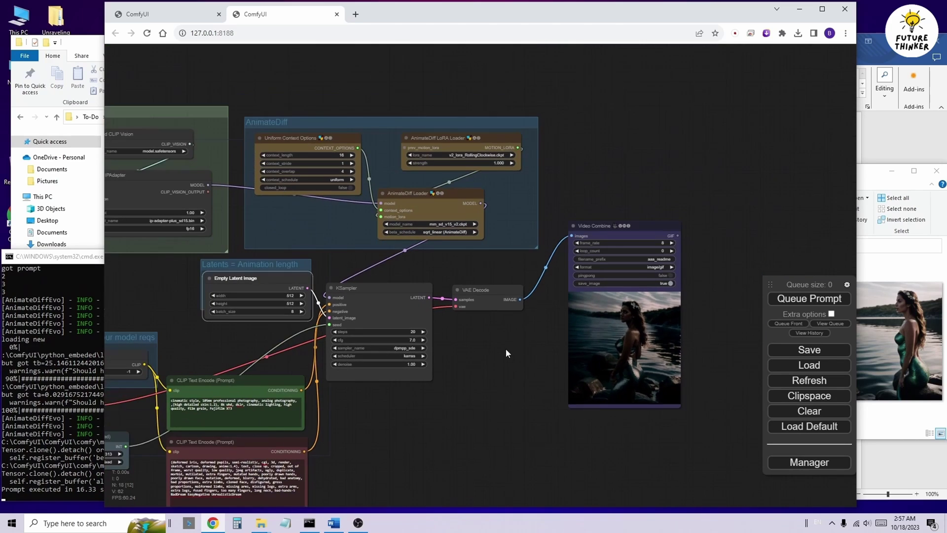
drag(505, 348, 567, 371)
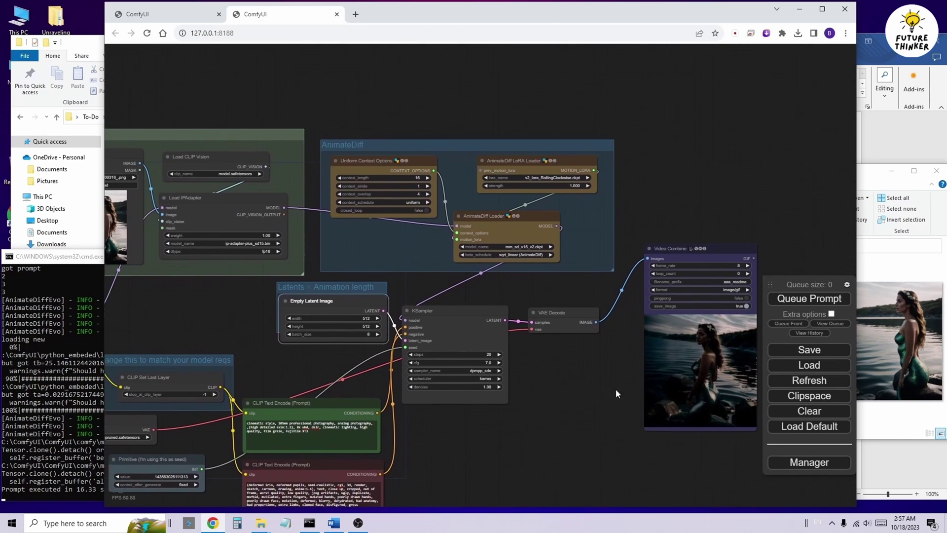
drag(616, 389, 784, 390)
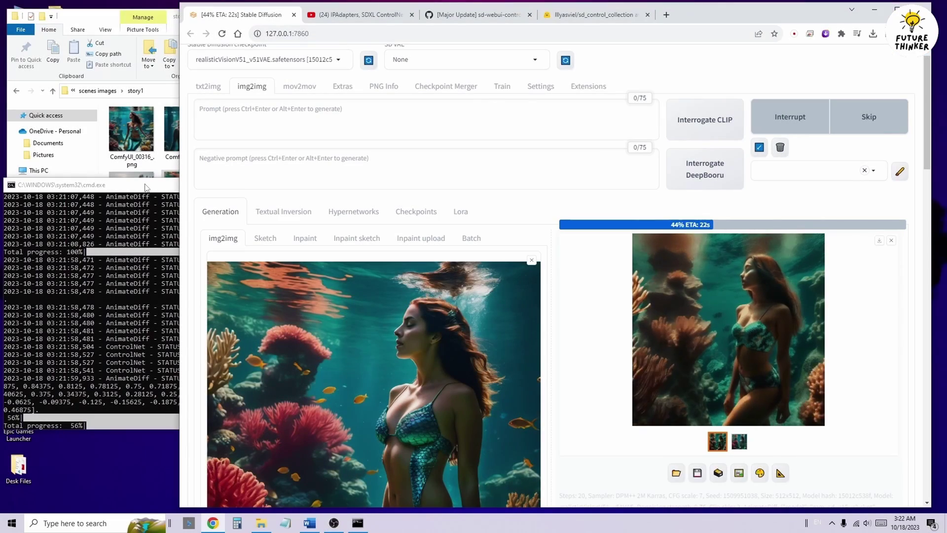
- Check the img2img generation progress in the cmd console, then return to the WebUI page
click(146, 187)
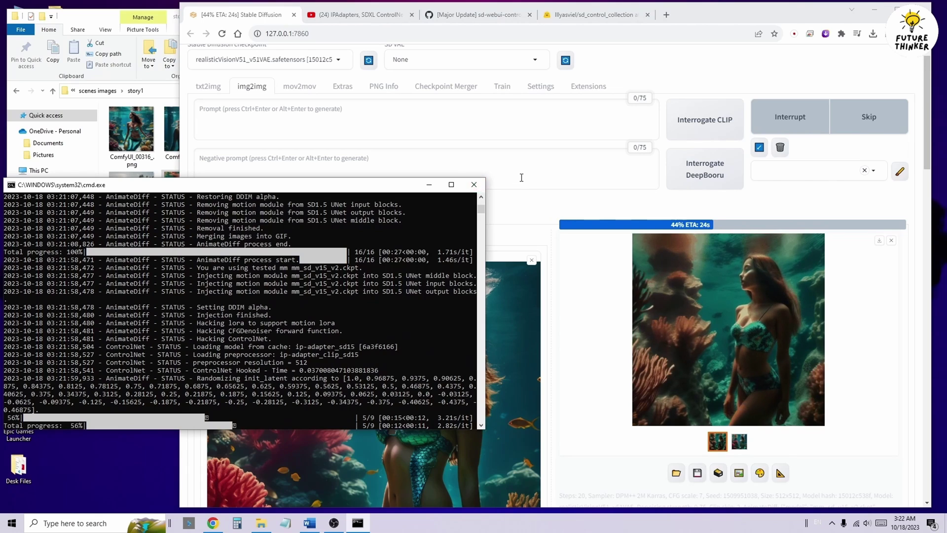
click(222, 163)
scroll(310, 69, up, 1)
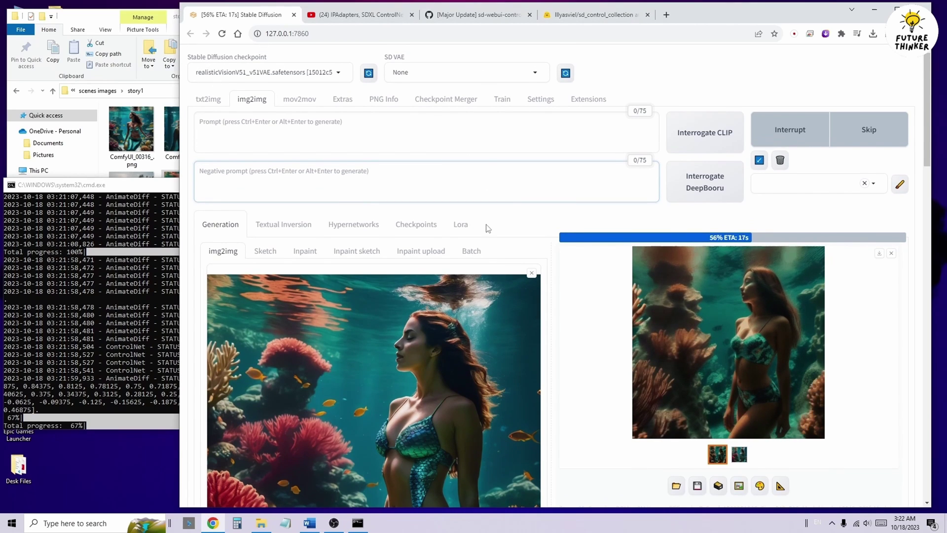
scroll(714, 223, down, 3)
- Preview the mermaid among red corals full-screen, then review the AnimateDiff settings (mm_sd_v15_v2.ckpt, 48 frames, 8 FPS)
click(714, 223)
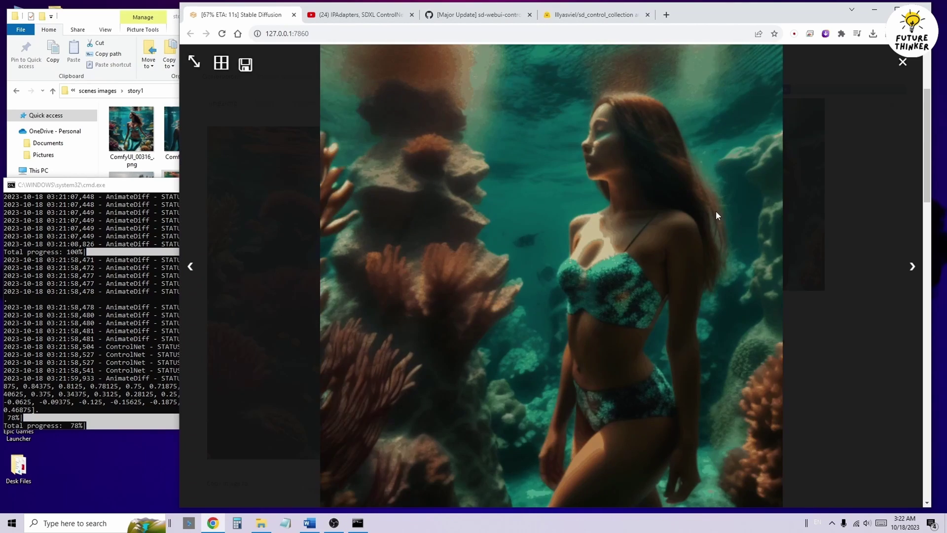
click(900, 60)
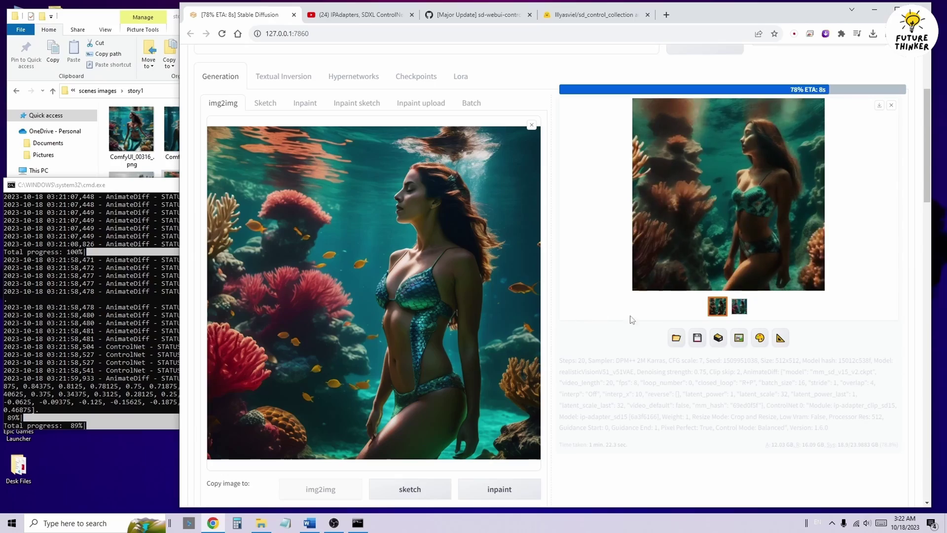
scroll(628, 318, down, 8)
scroll(641, 316, down, 1)
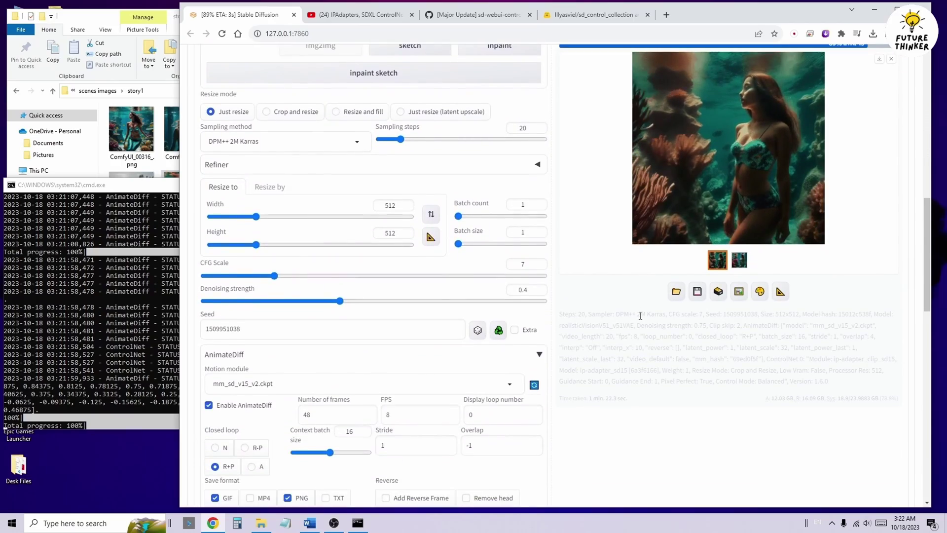